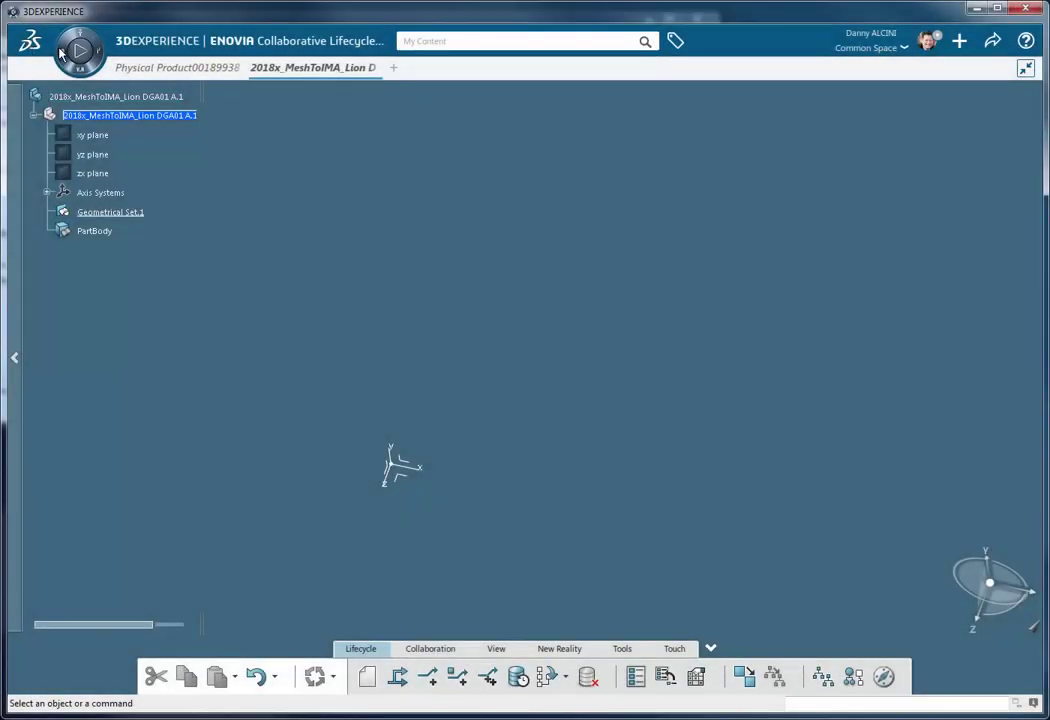
- Launch Digitized Shape Preparation and start a Digitization File import
click(62, 52)
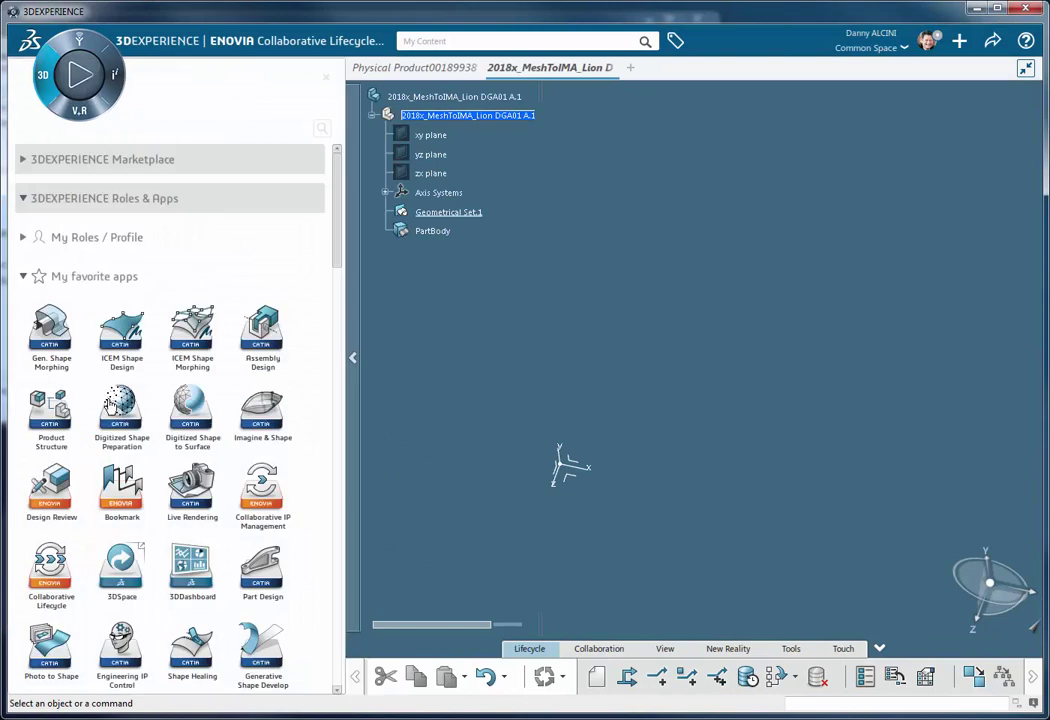
click(115, 405)
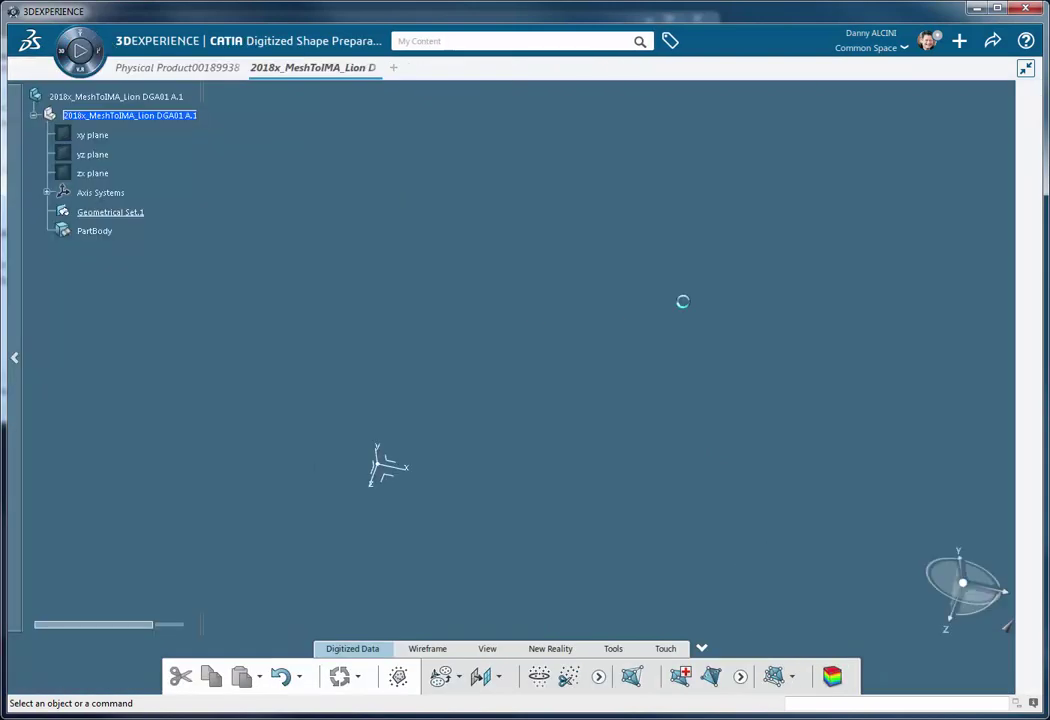
click(960, 44)
click(950, 96)
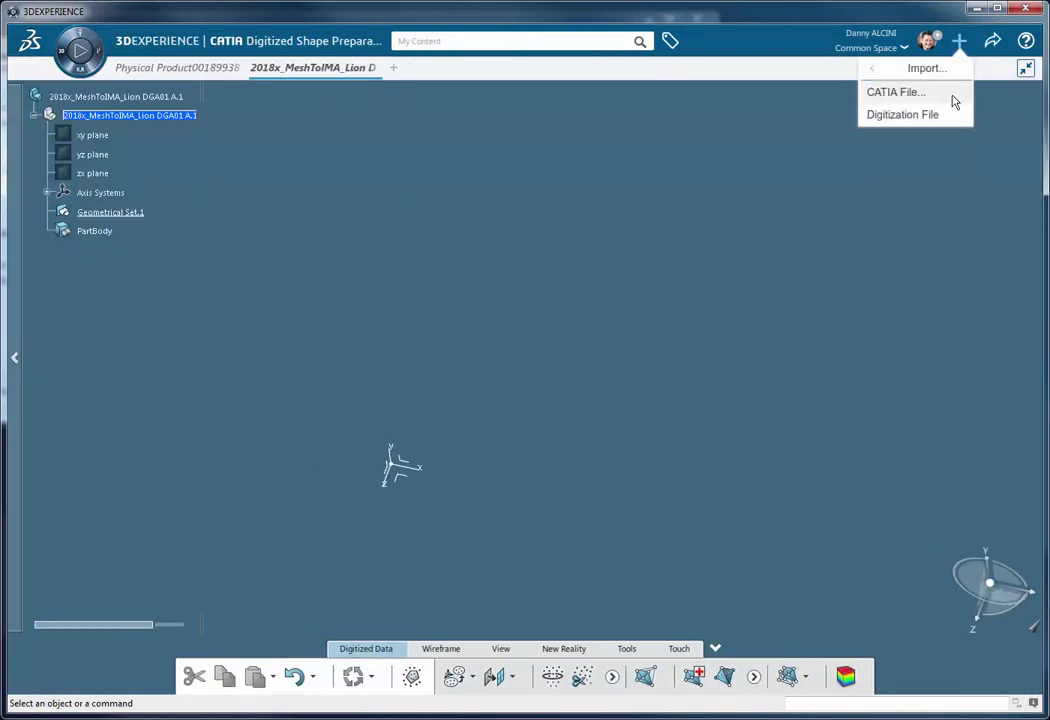
click(903, 115)
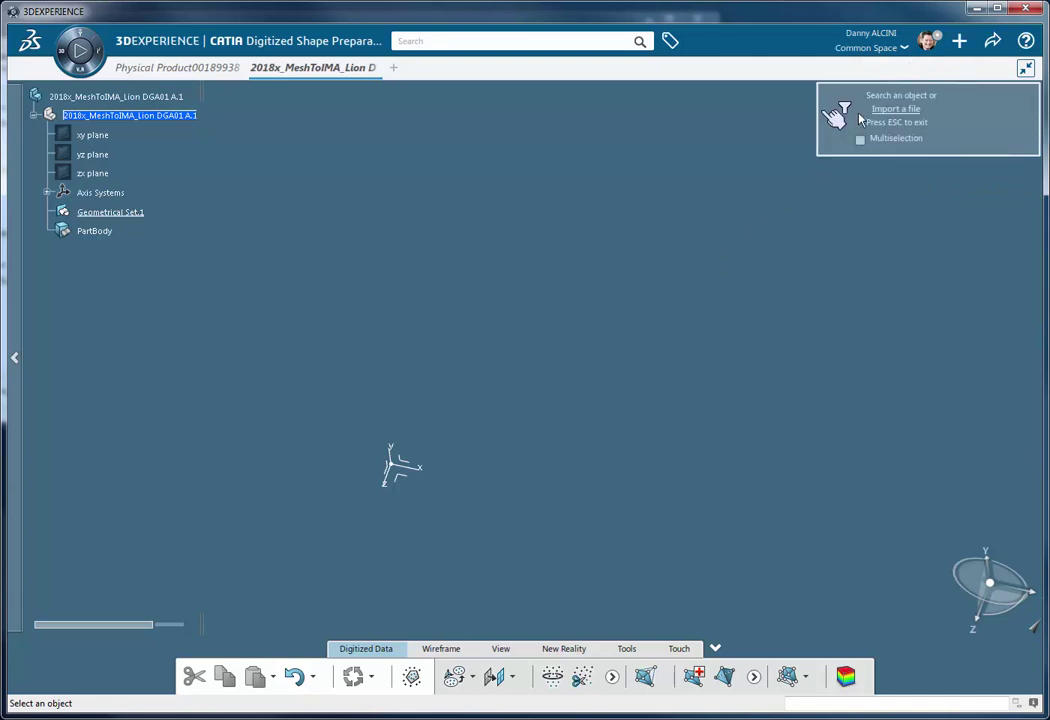
- Open Lion_DOBYChA.stl from the CADMeshFiles folder
click(884, 113)
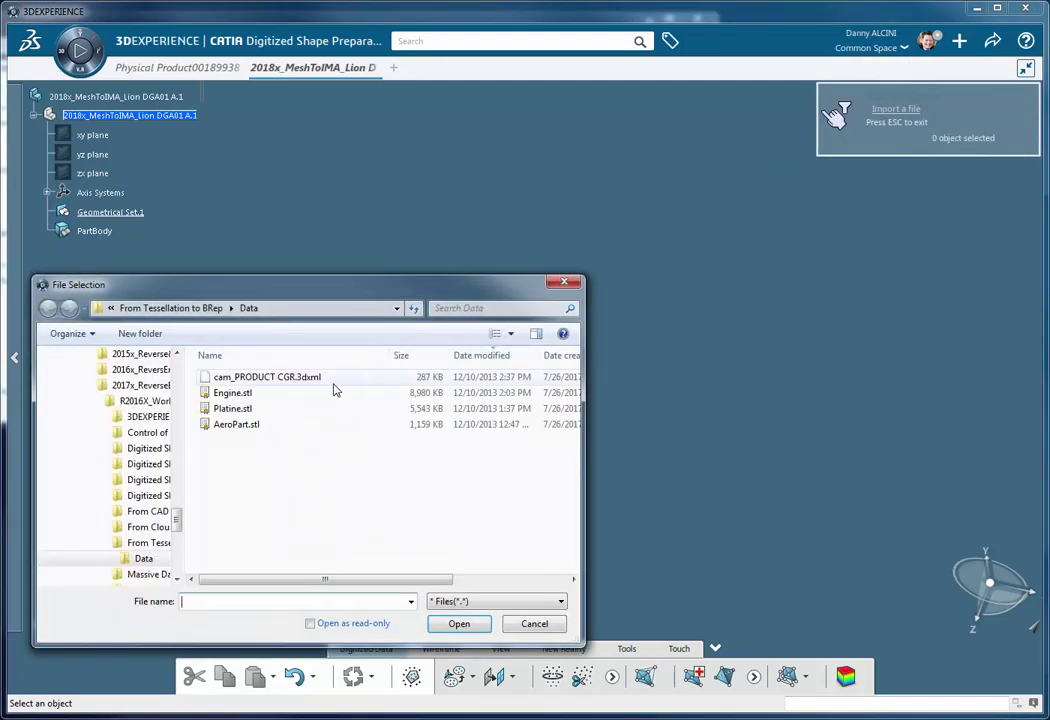
click(349, 308)
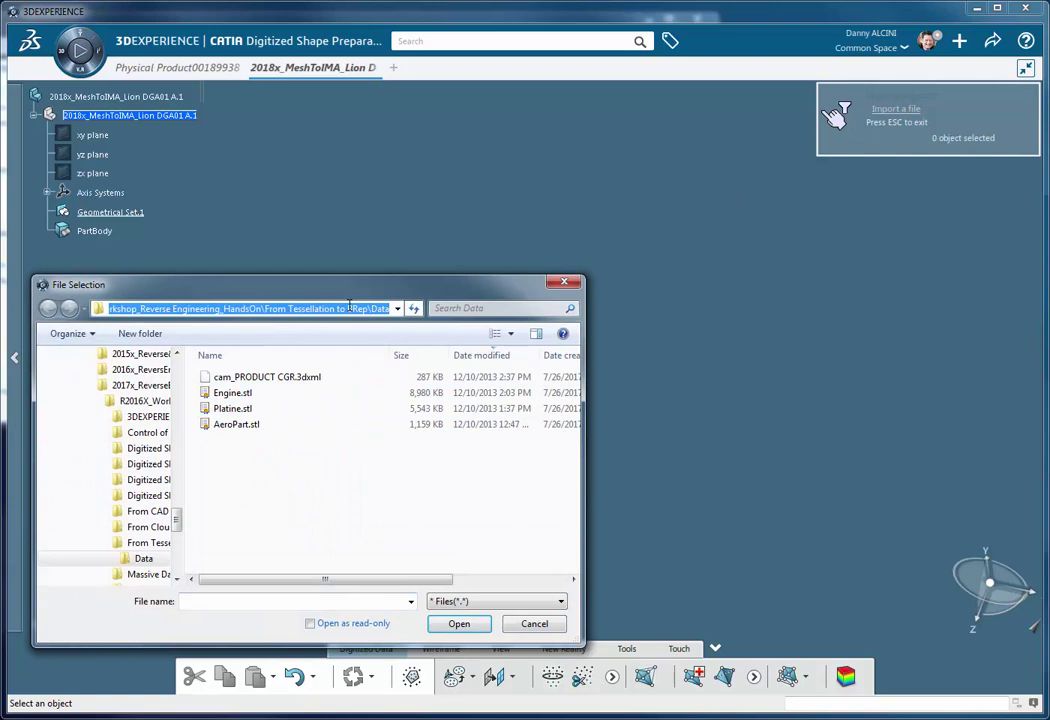
text(E:\PROJECTS\SampleData\CADMeshFiles)
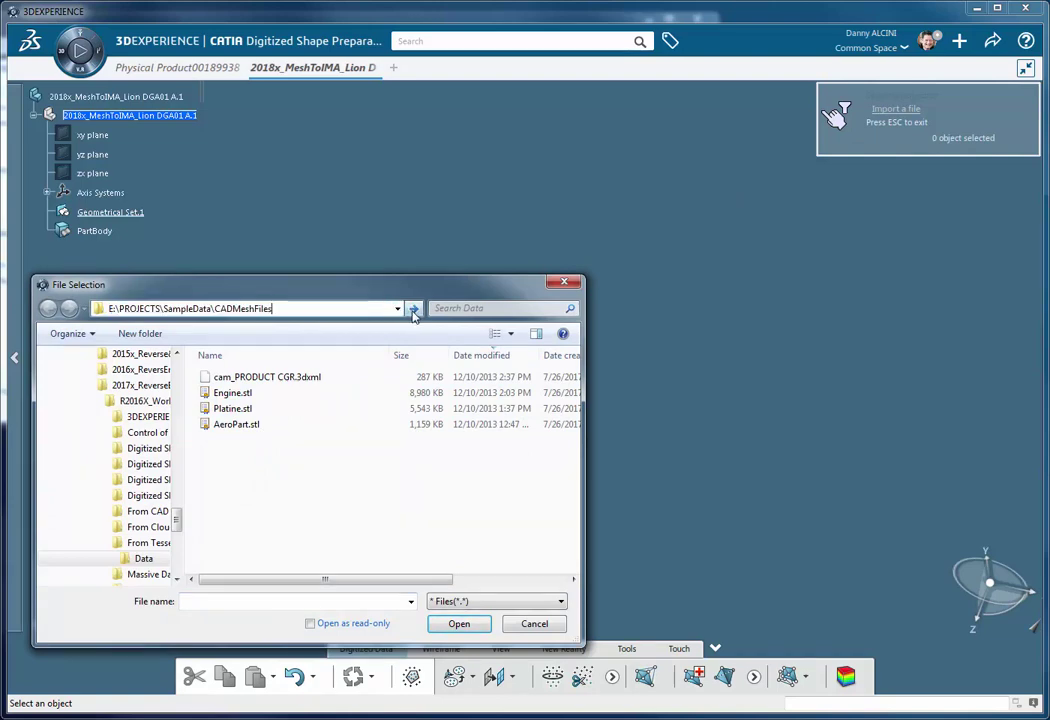
key(Return)
double_click(248, 535)
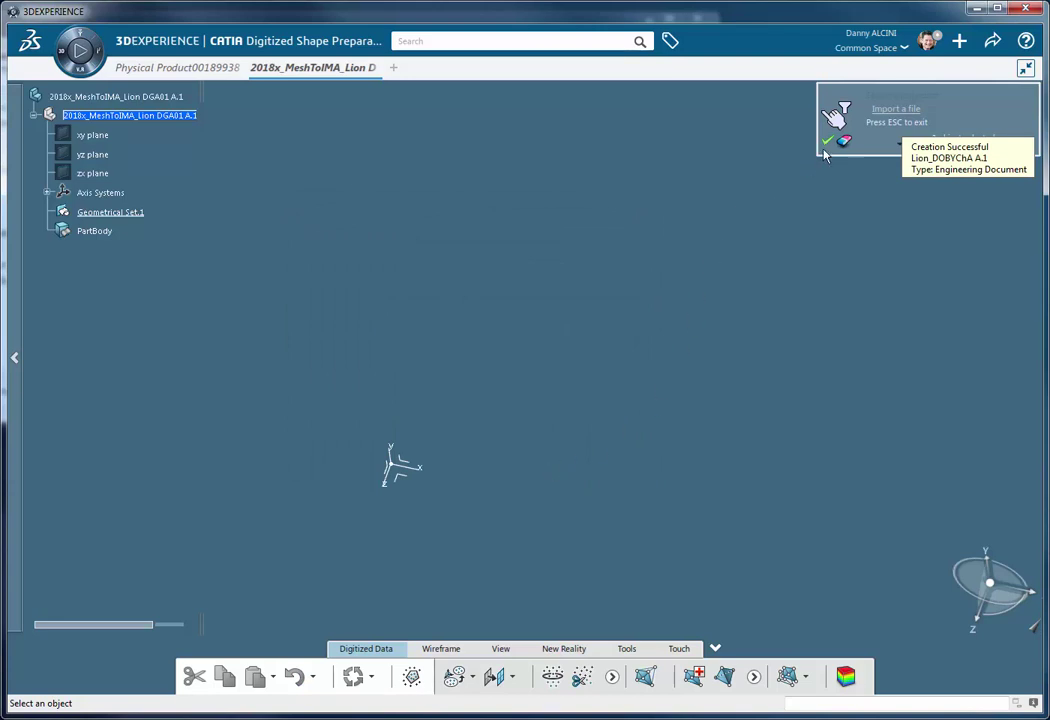
- Enable Create facets in the import options and confirm the import
click(828, 146)
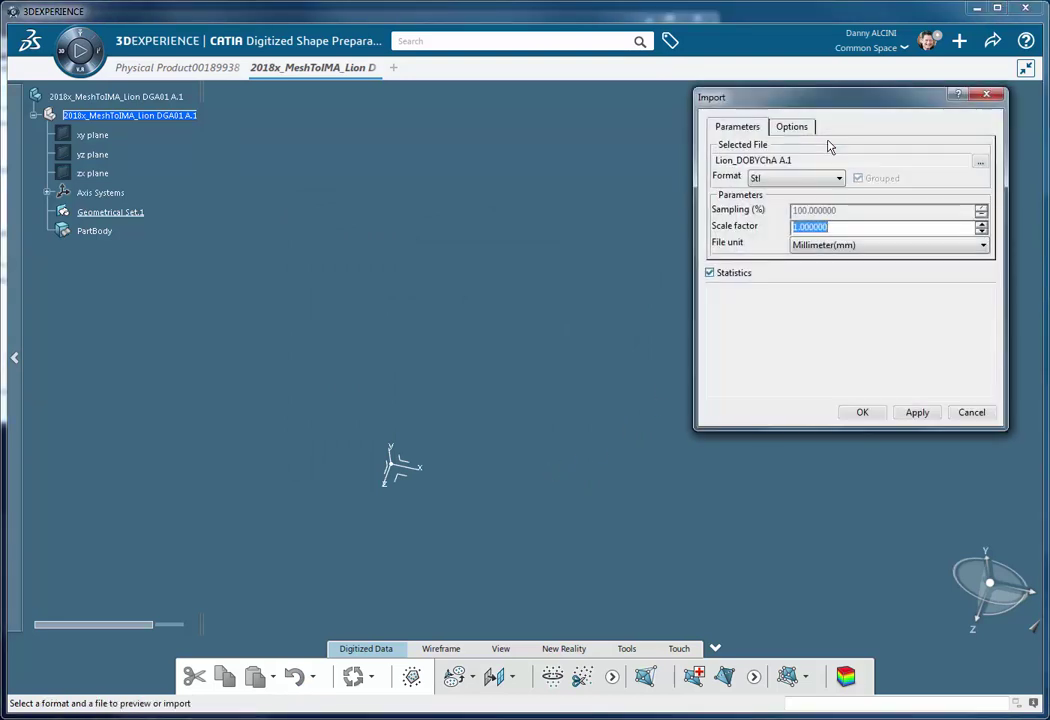
click(794, 126)
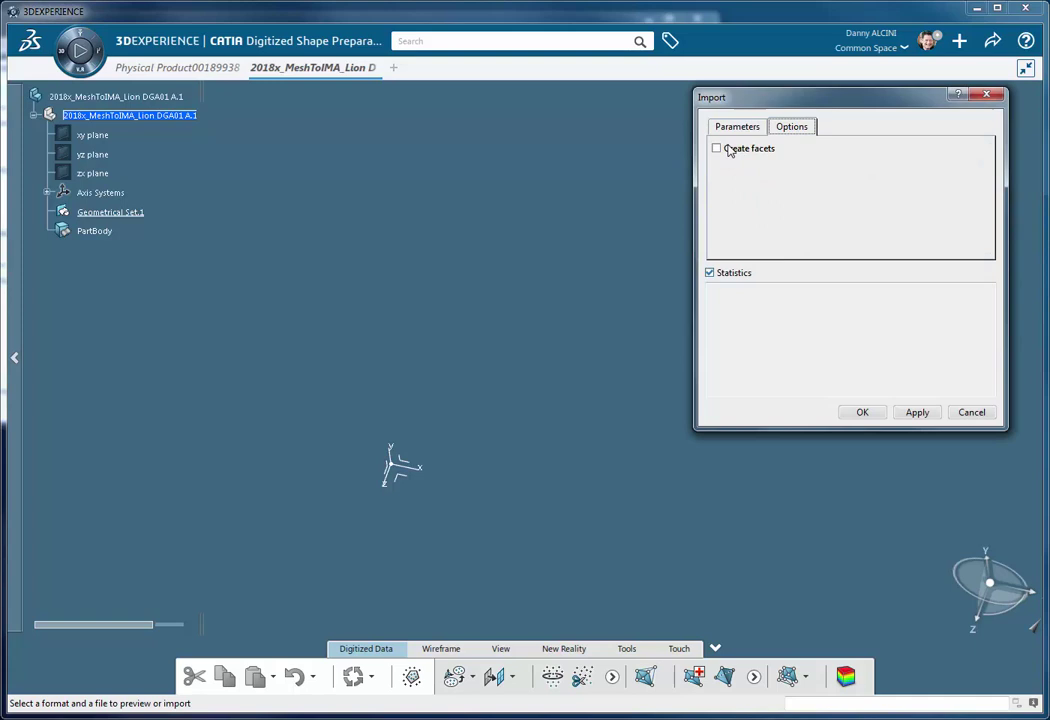
click(716, 148)
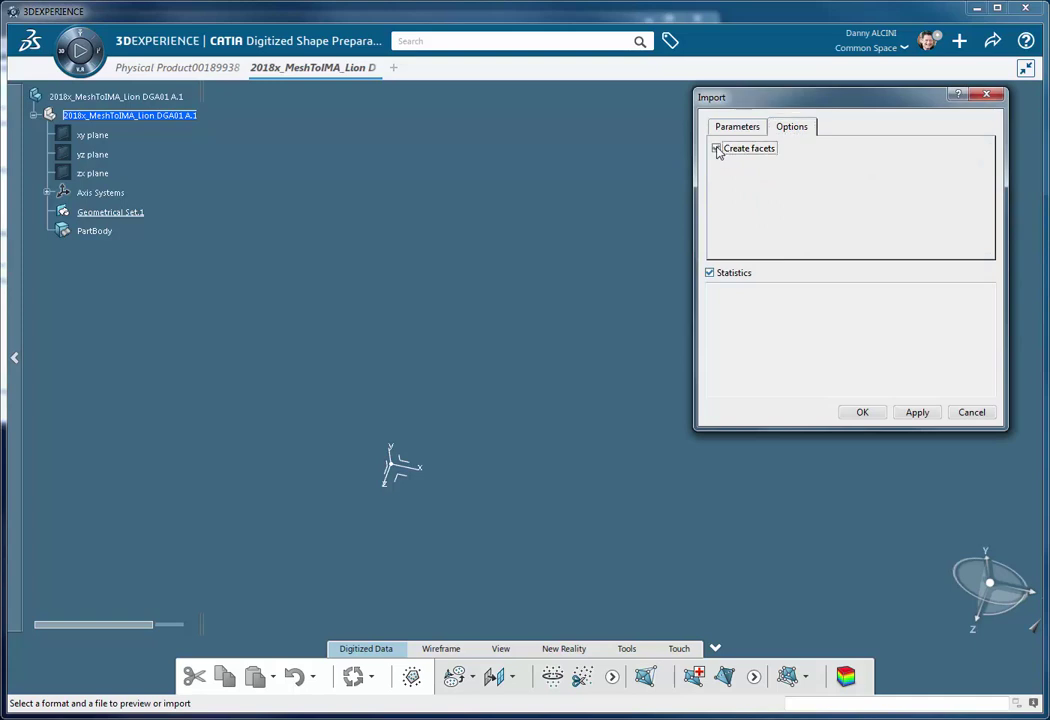
click(860, 414)
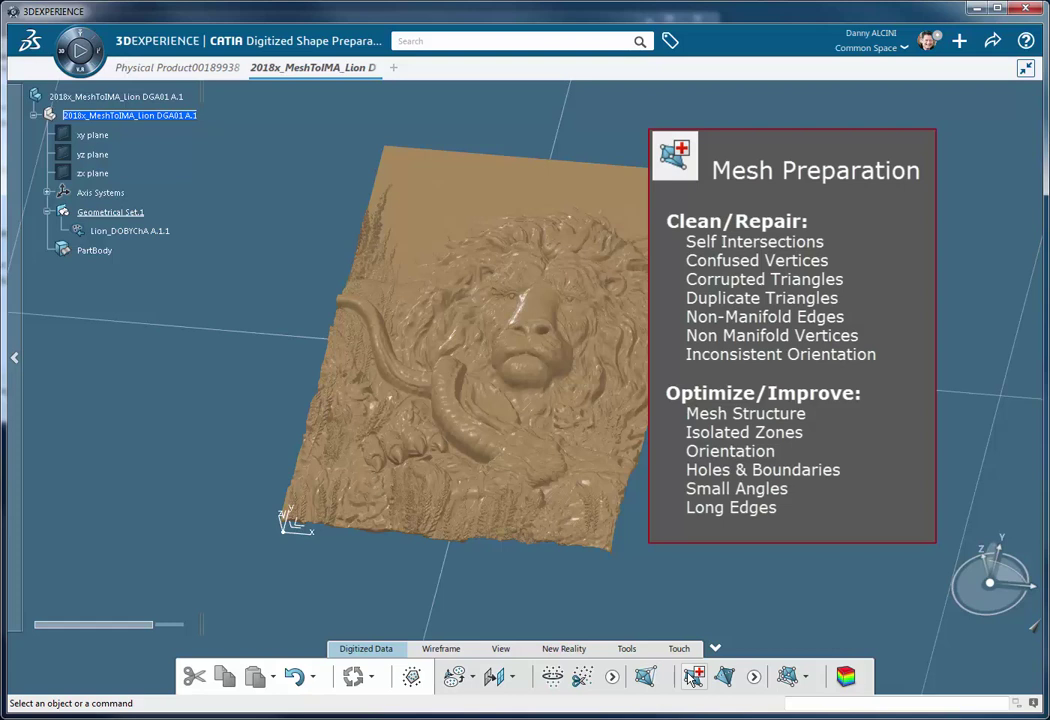
- Run Mesh Preparation on the lion mesh and delete its non-manifold vertices
click(693, 677)
middle_drag(556, 392, 428, 380)
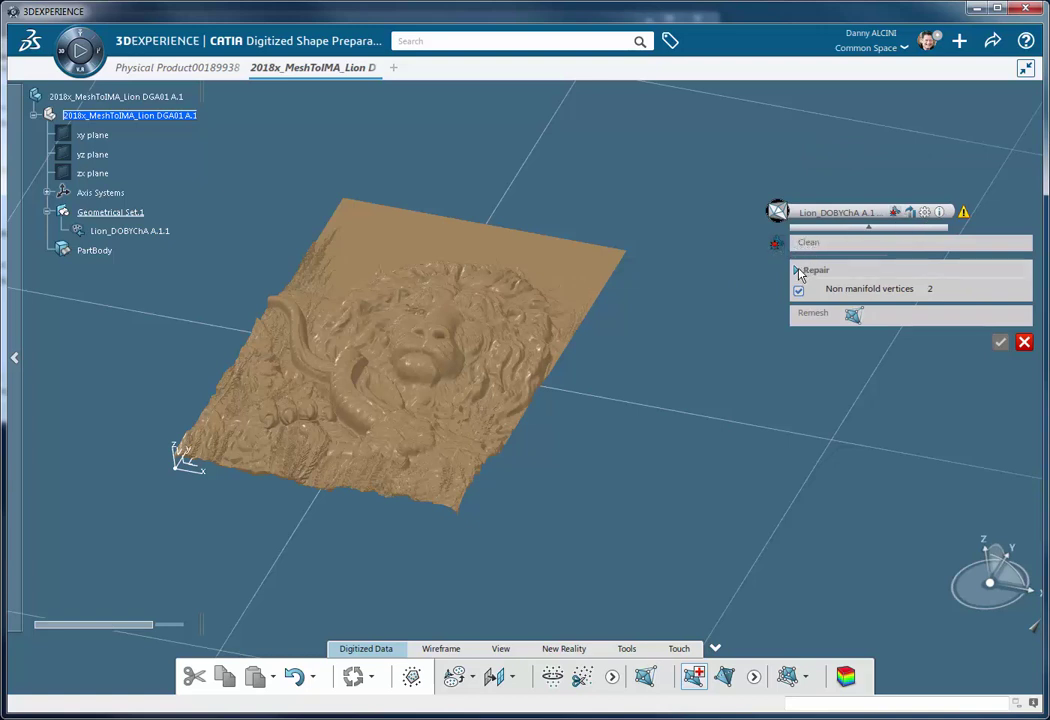
click(797, 270)
mouse_move(927, 304)
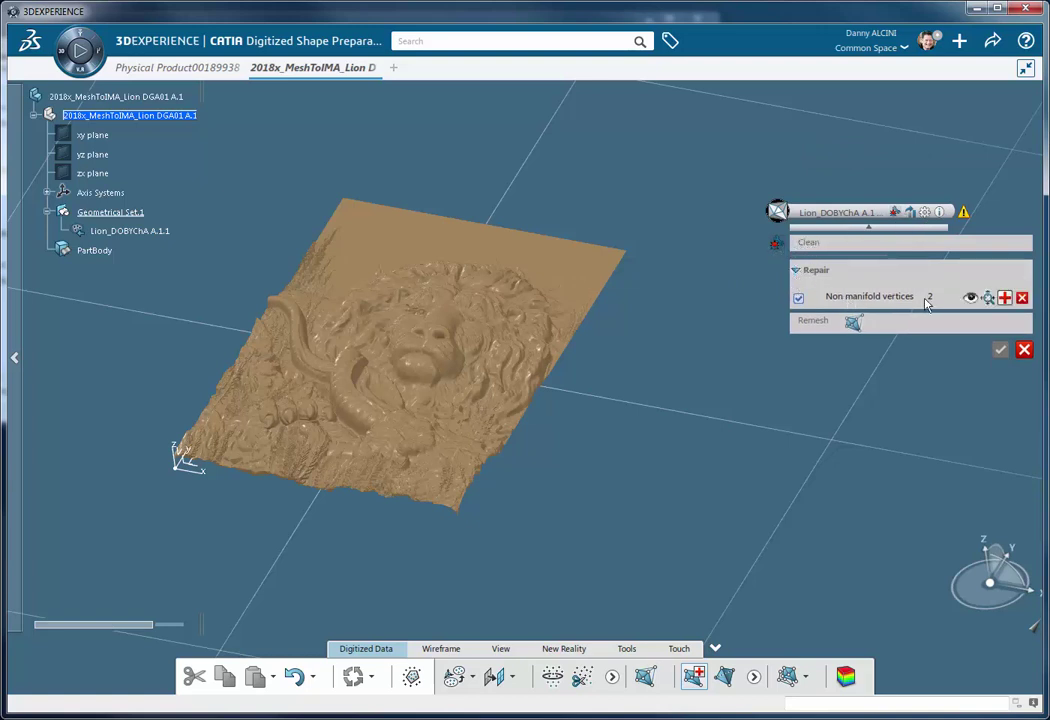
click(1021, 298)
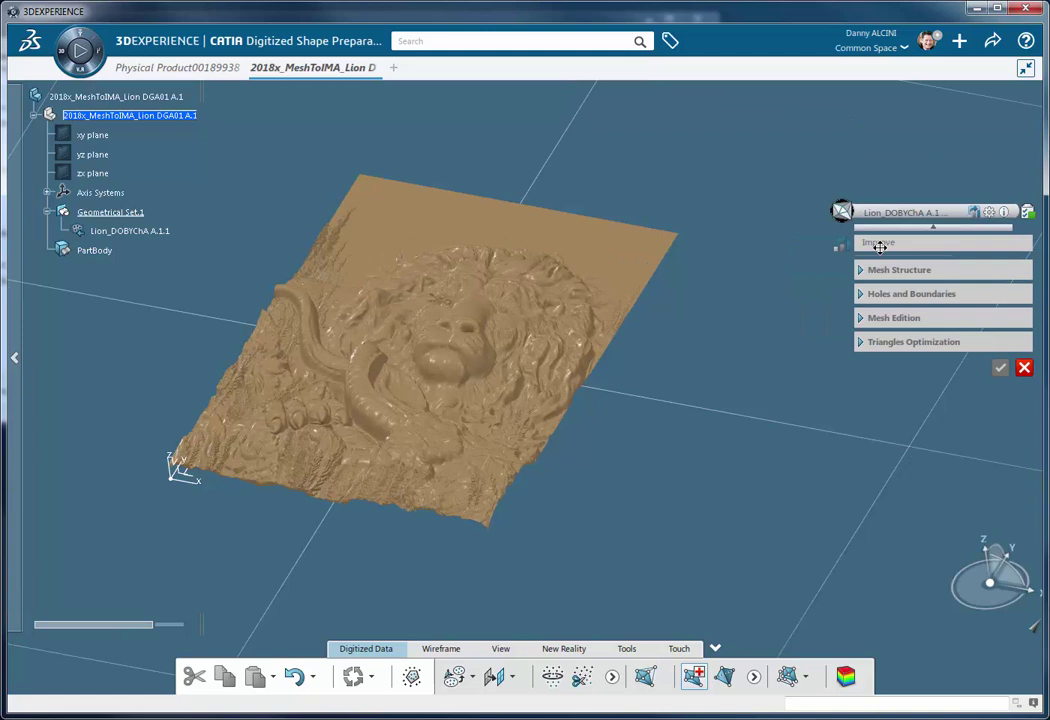
- Remove the isolated zone under Mesh Structure, then review holes and boundaries
click(865, 270)
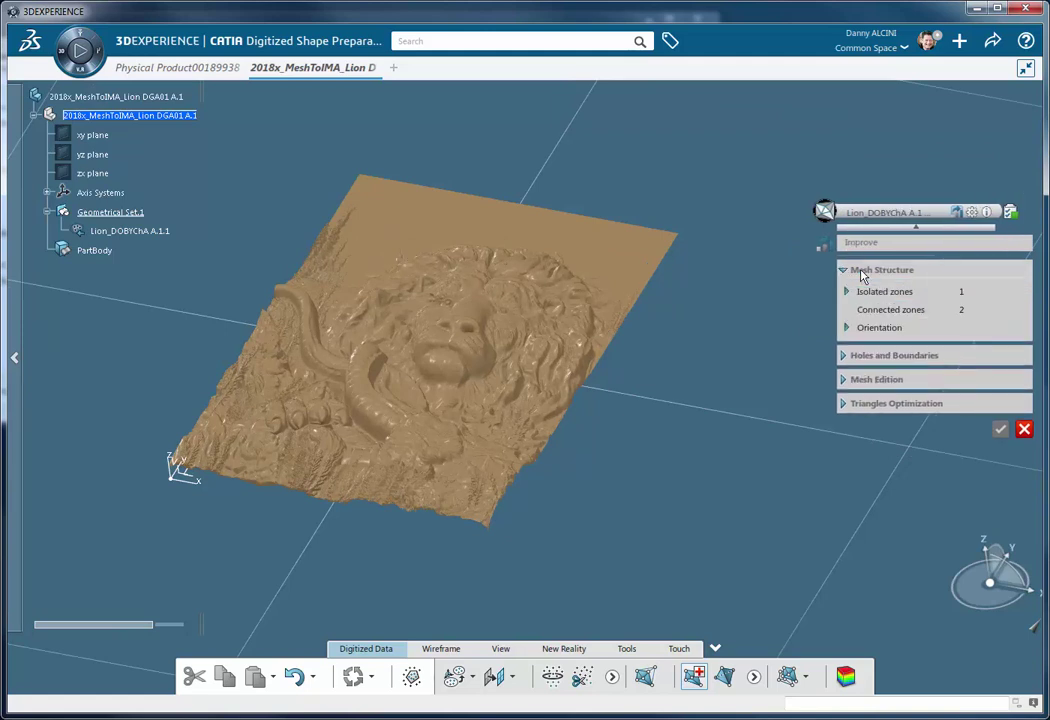
mouse_move(962, 300)
click(1018, 293)
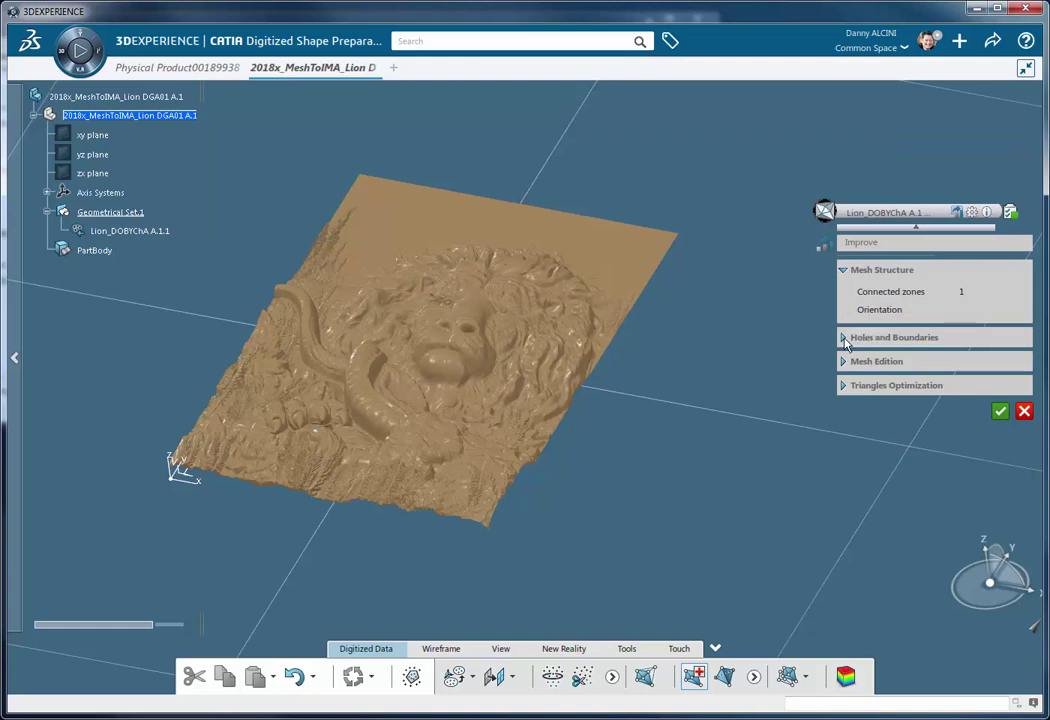
click(845, 339)
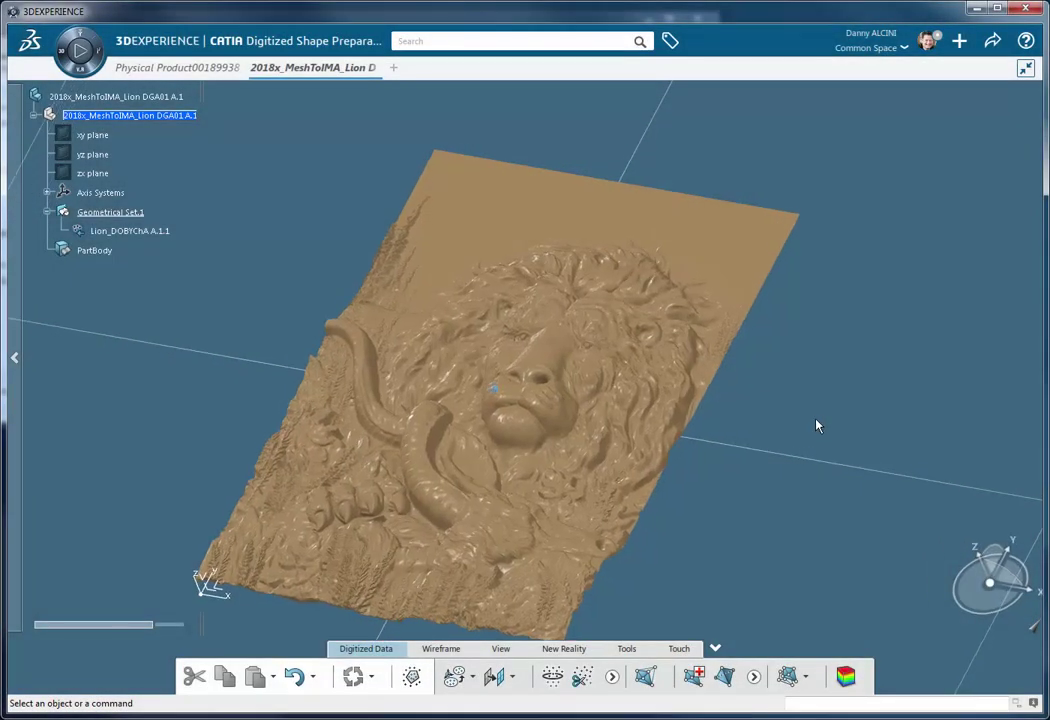
- Switch to Digitized Shape to Surface and start an Automatic Surface on the lion mesh
click(52, 45)
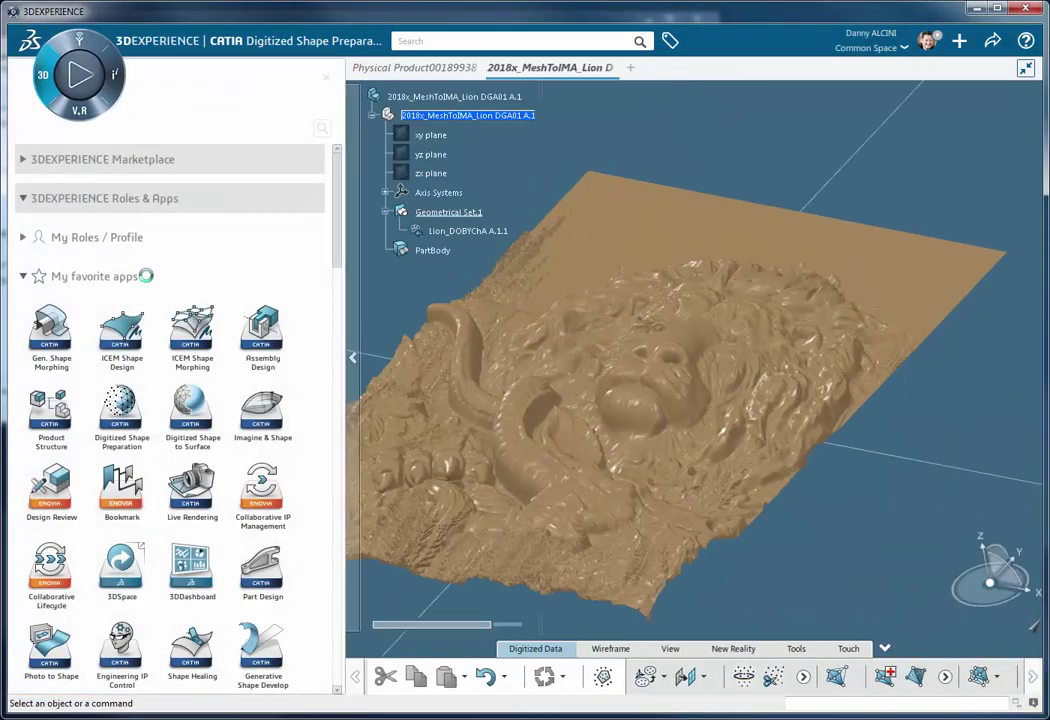
click(183, 404)
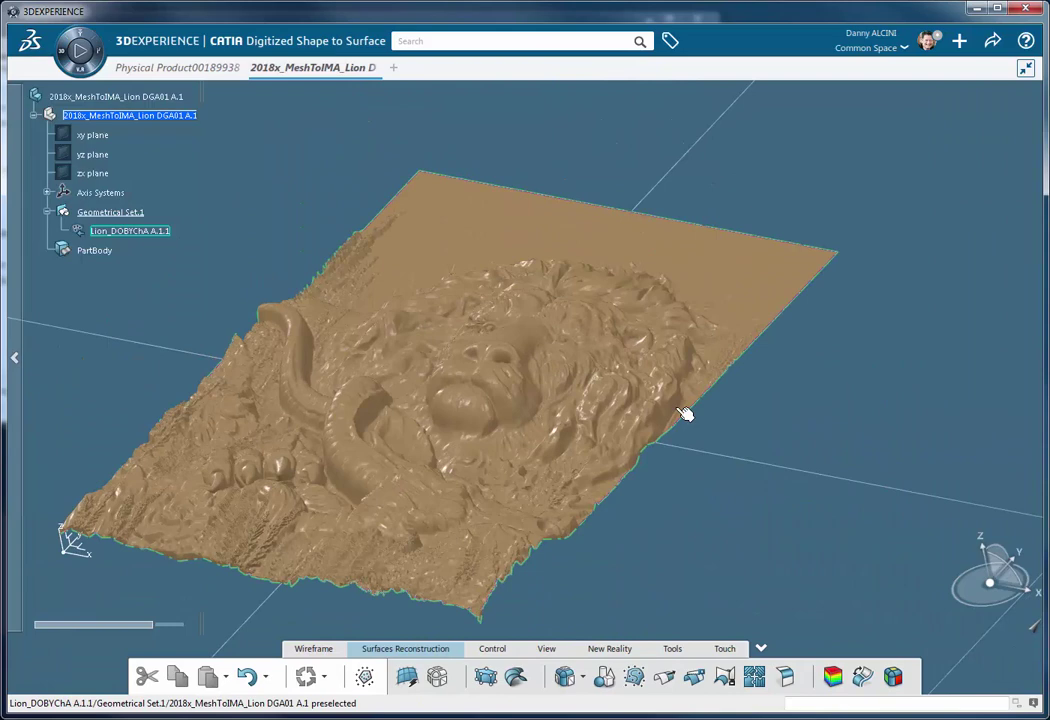
click(410, 681)
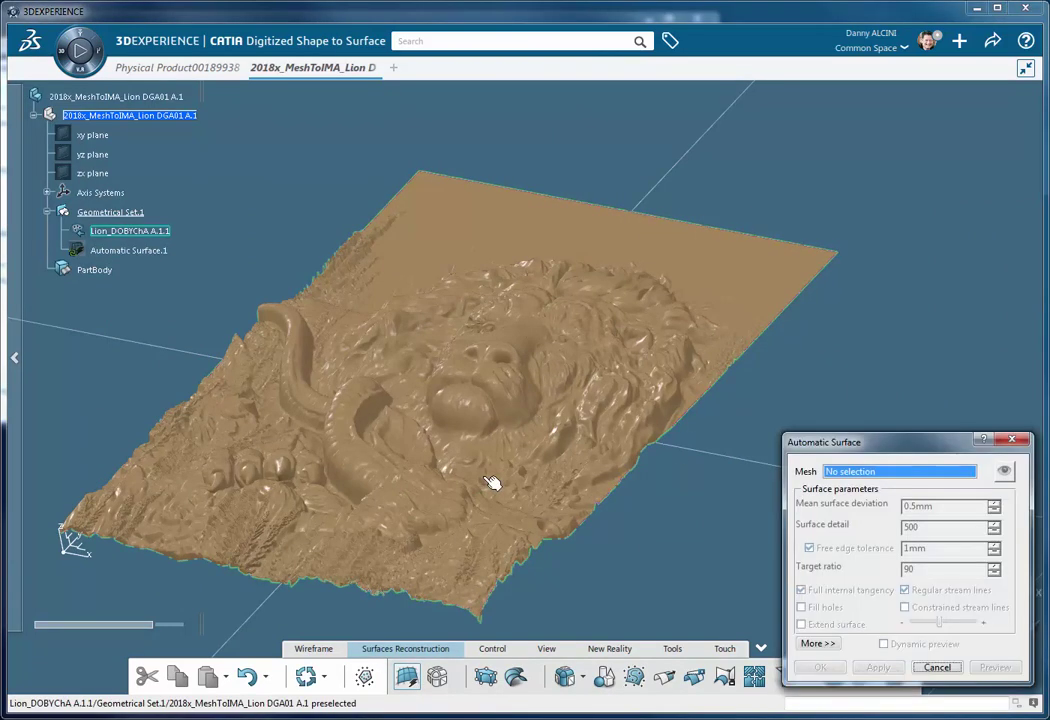
click(491, 483)
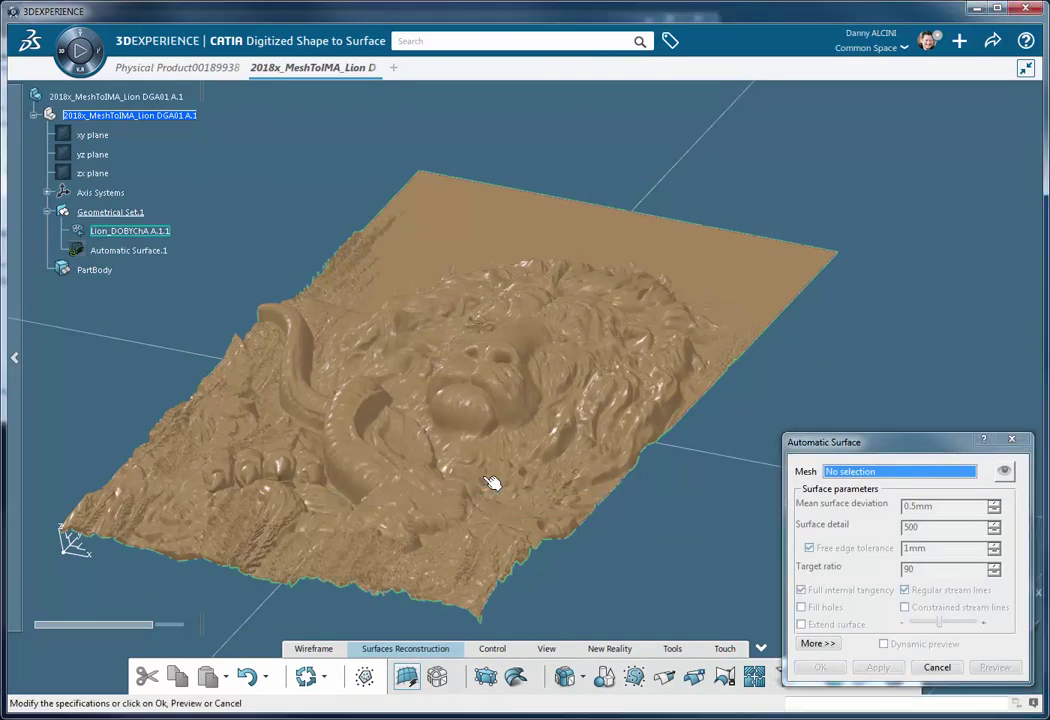
- Turn off Regular stream lines and apply, producing a computation-limit warning
middle_drag(491, 483, 734, 429)
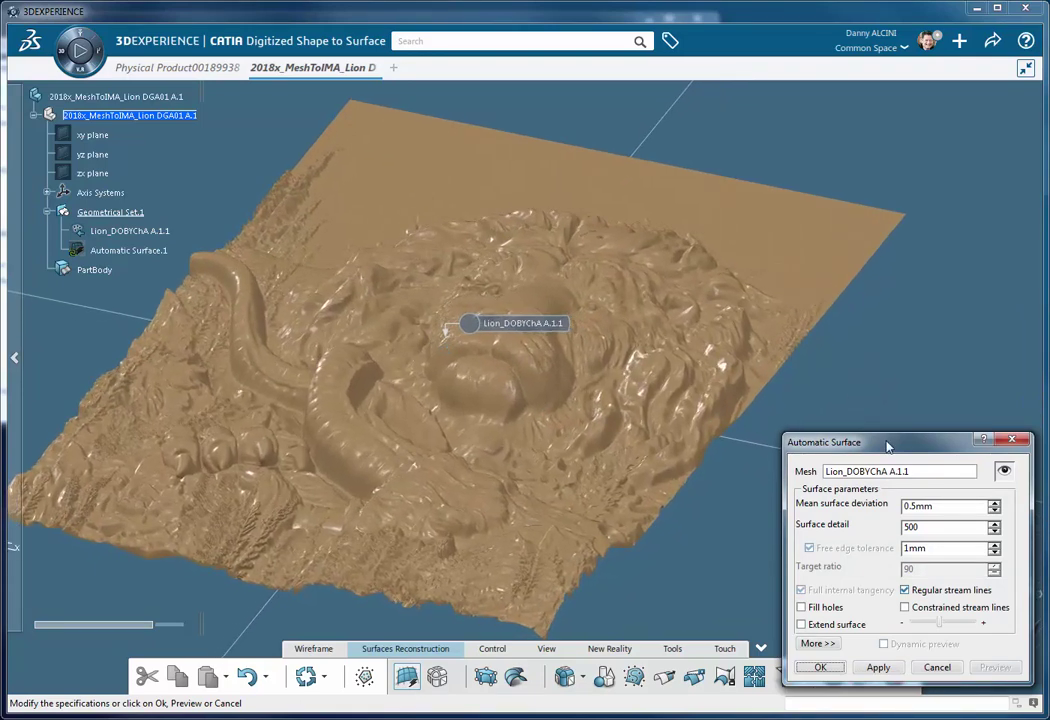
drag(887, 446, 892, 397)
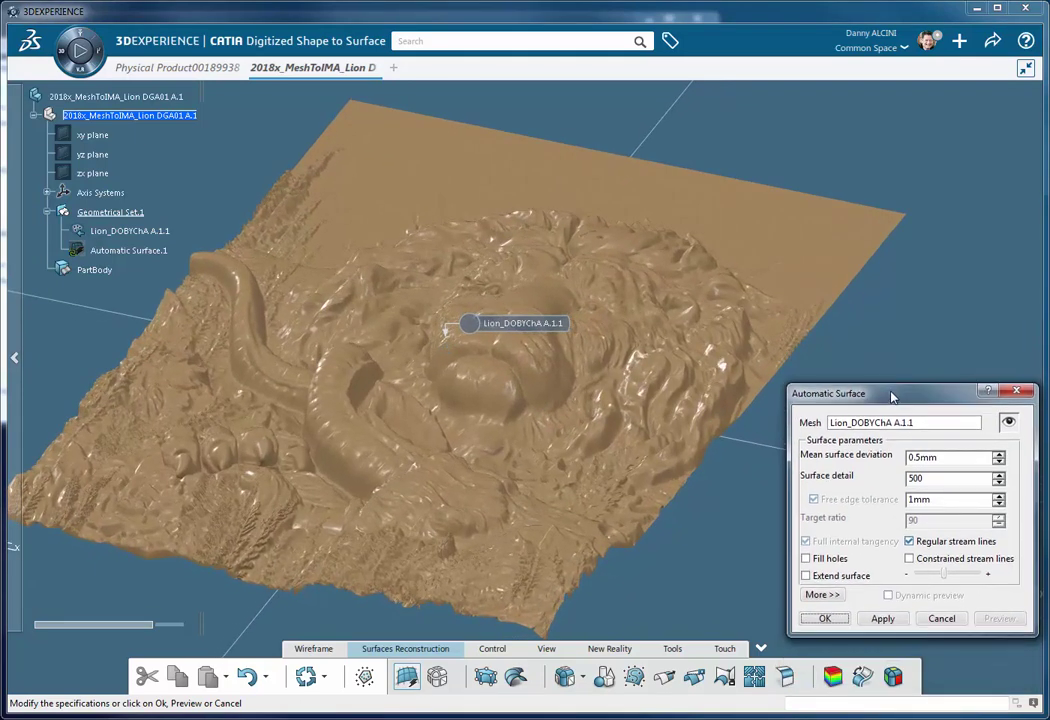
click(910, 542)
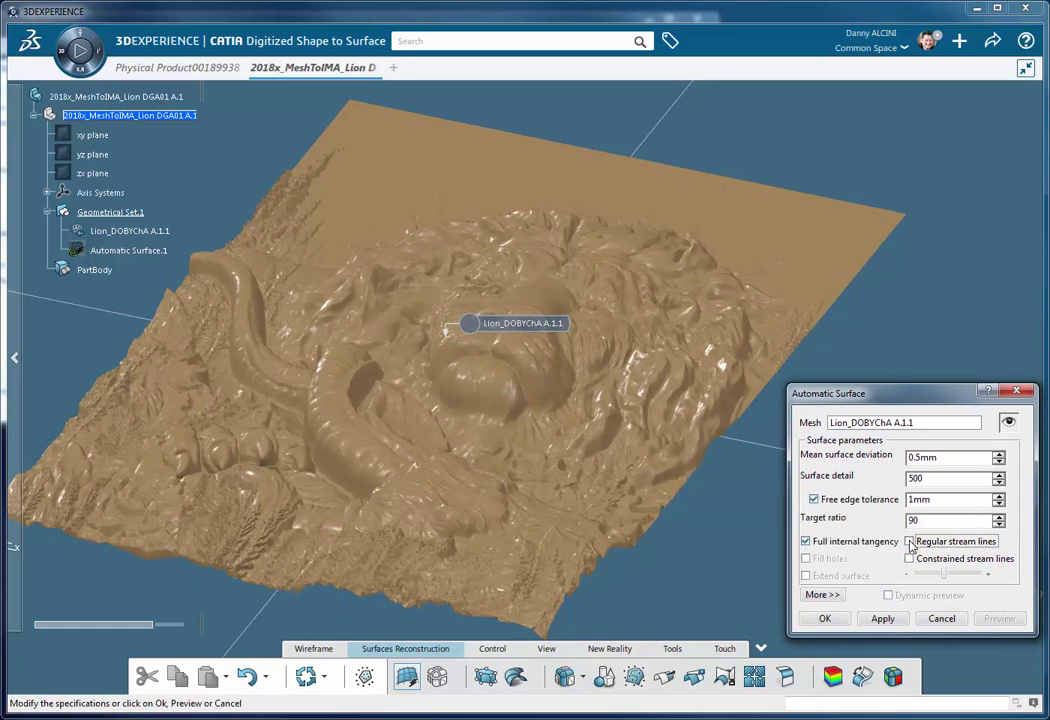
click(895, 621)
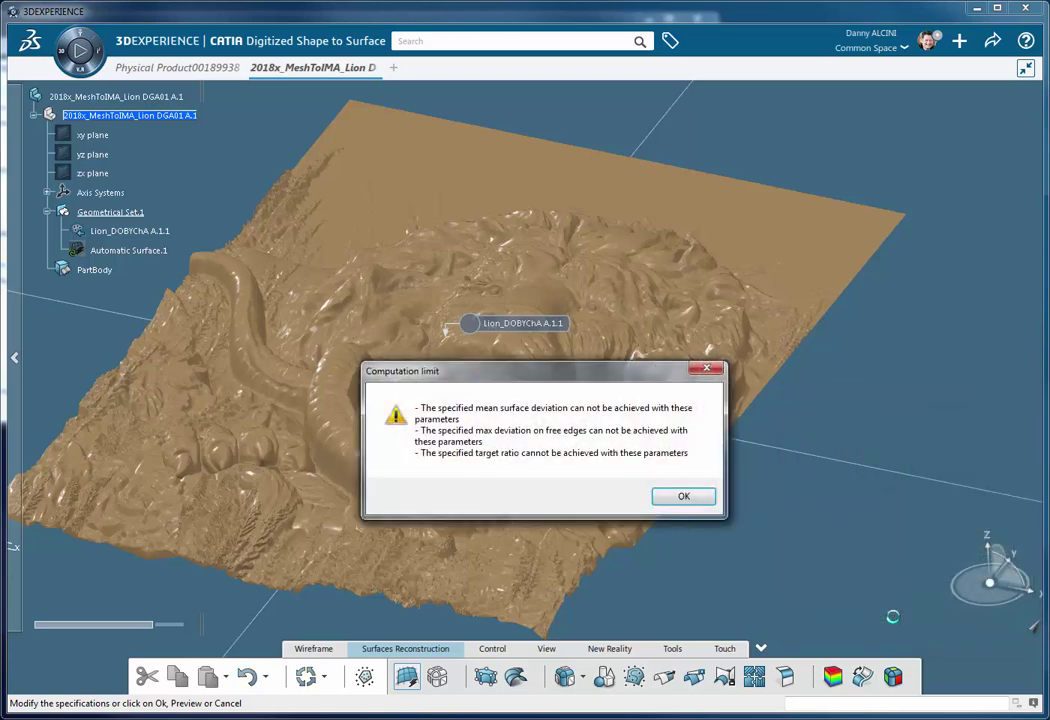
- Disable full internal tangency, set 0.05mm deviation, 10000 detail, 0.25mm free-edge tolerance, and recompute
click(682, 499)
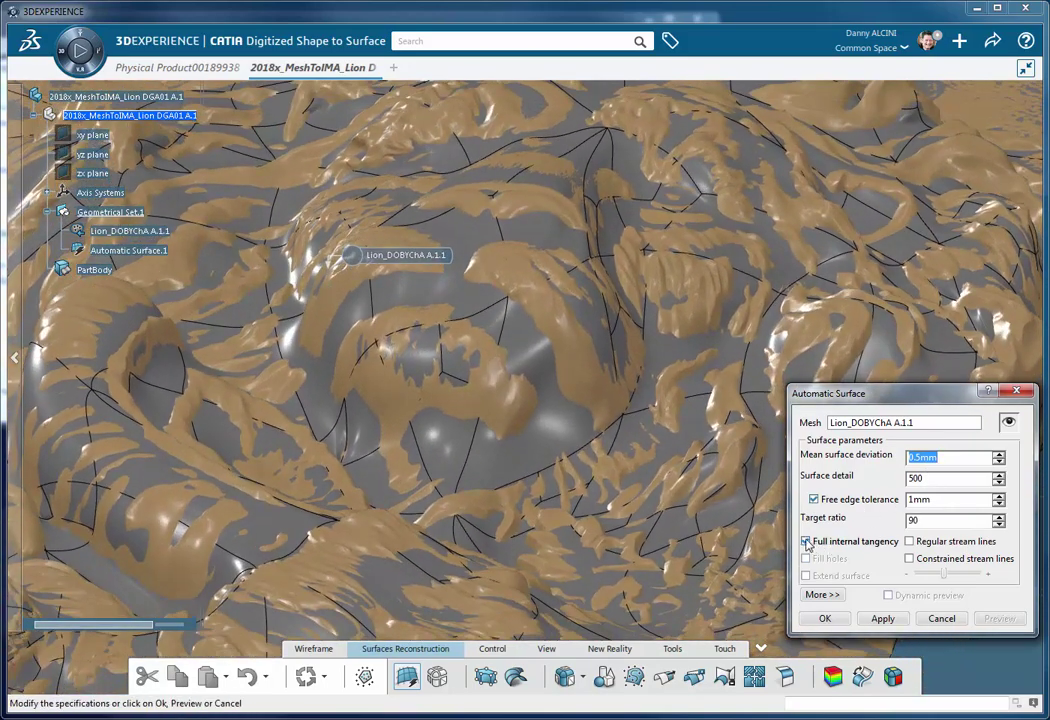
click(806, 542)
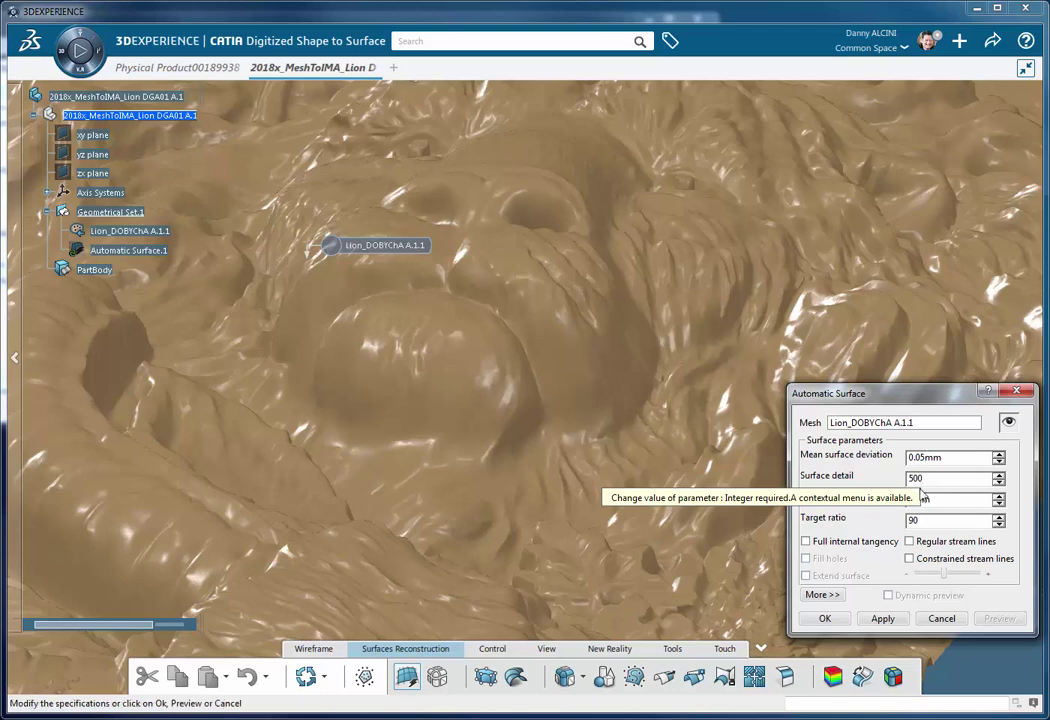
double_click(918, 479)
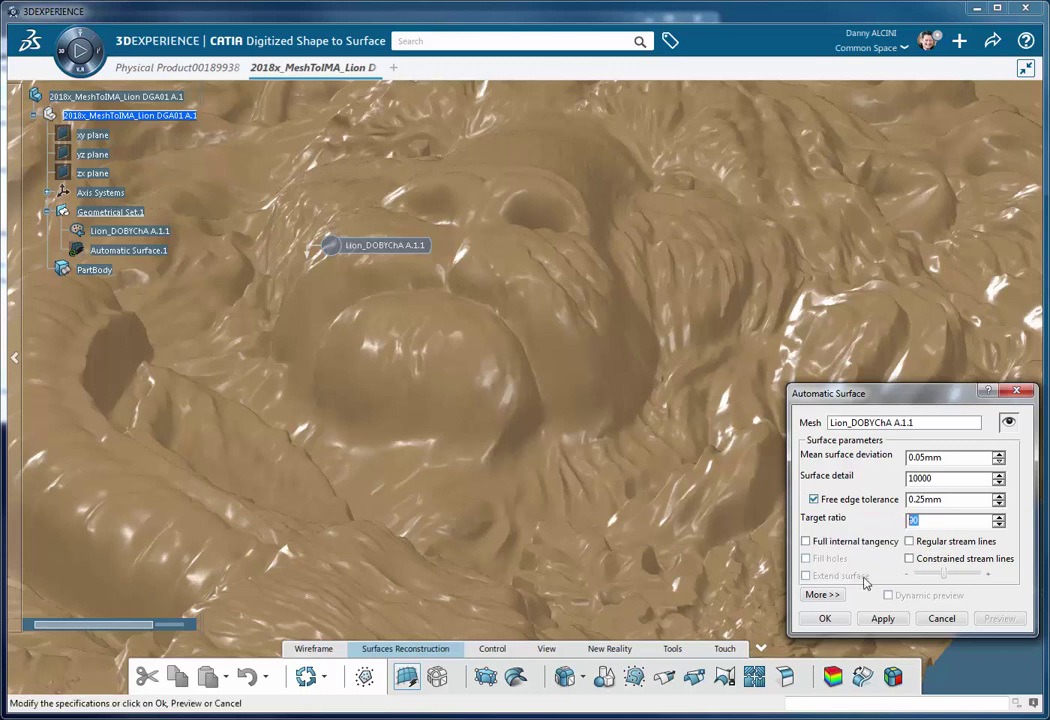
click(824, 594)
drag(899, 400, 976, 218)
click(966, 554)
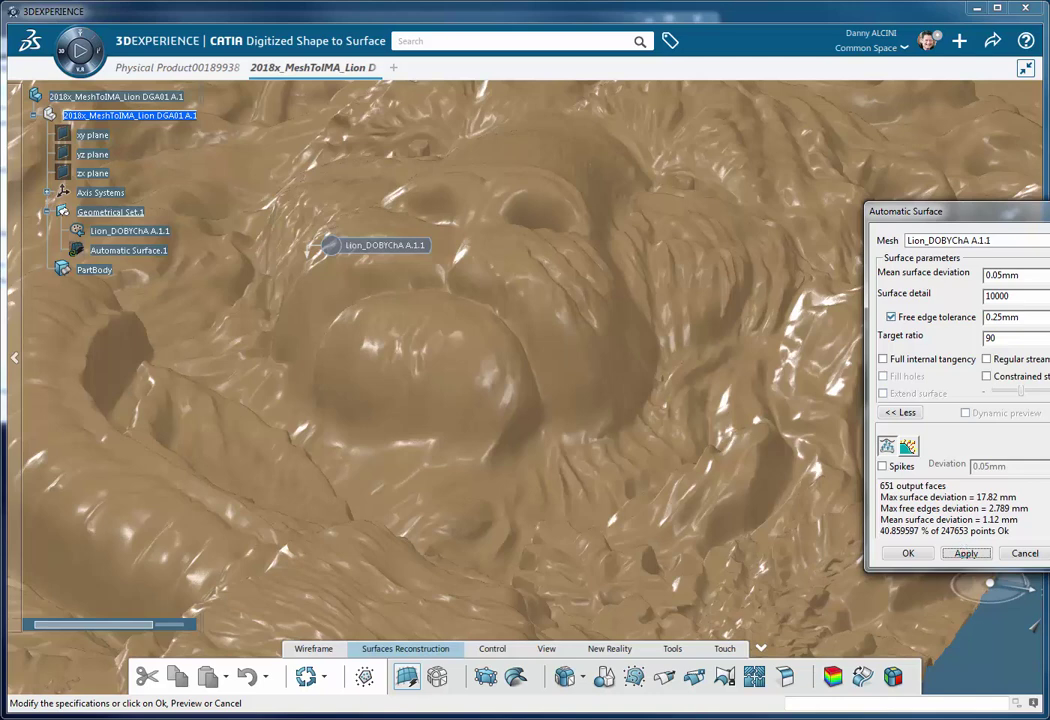
- Dismiss both computation-limit warnings and create Automatic Surface.1 with 11783 faces
click(908, 552)
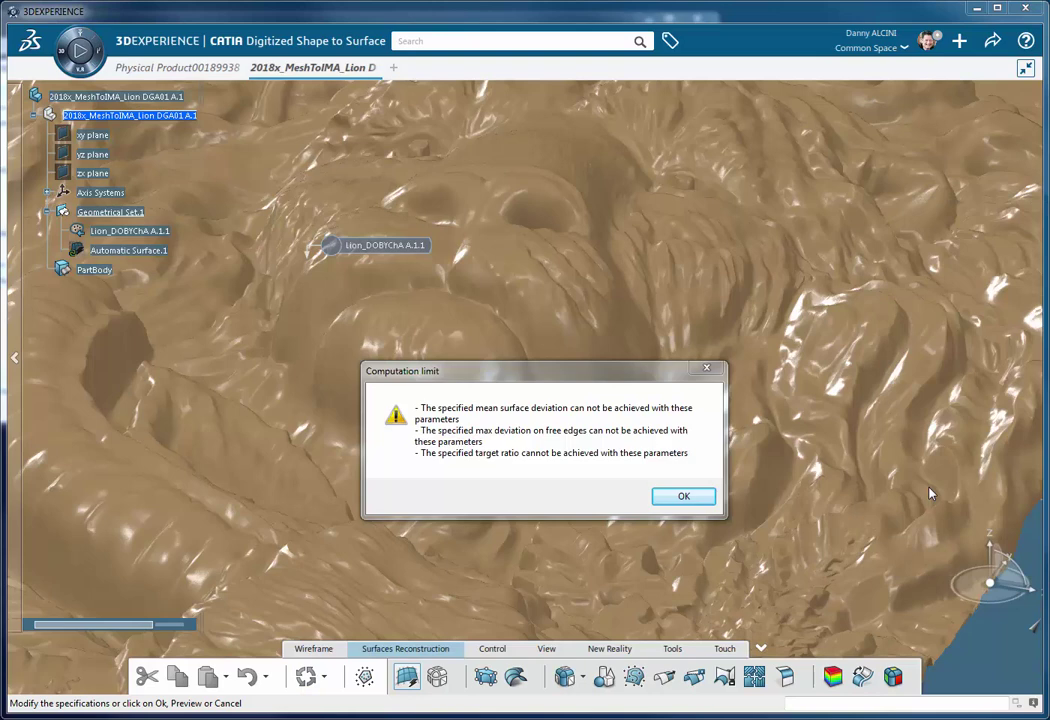
click(683, 496)
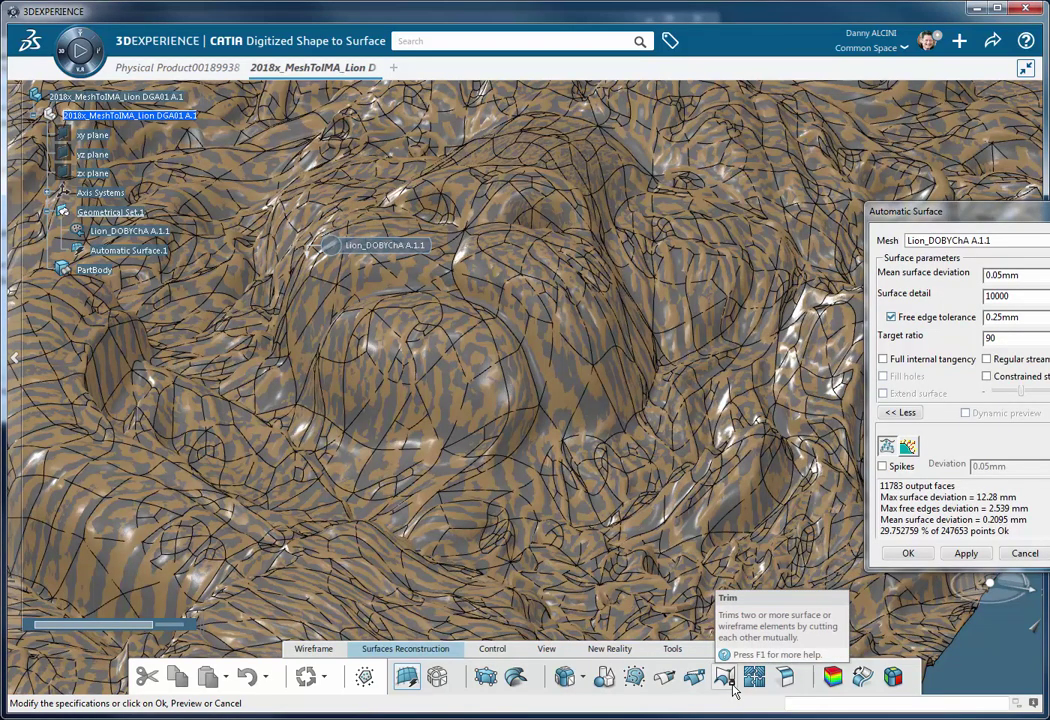
click(910, 554)
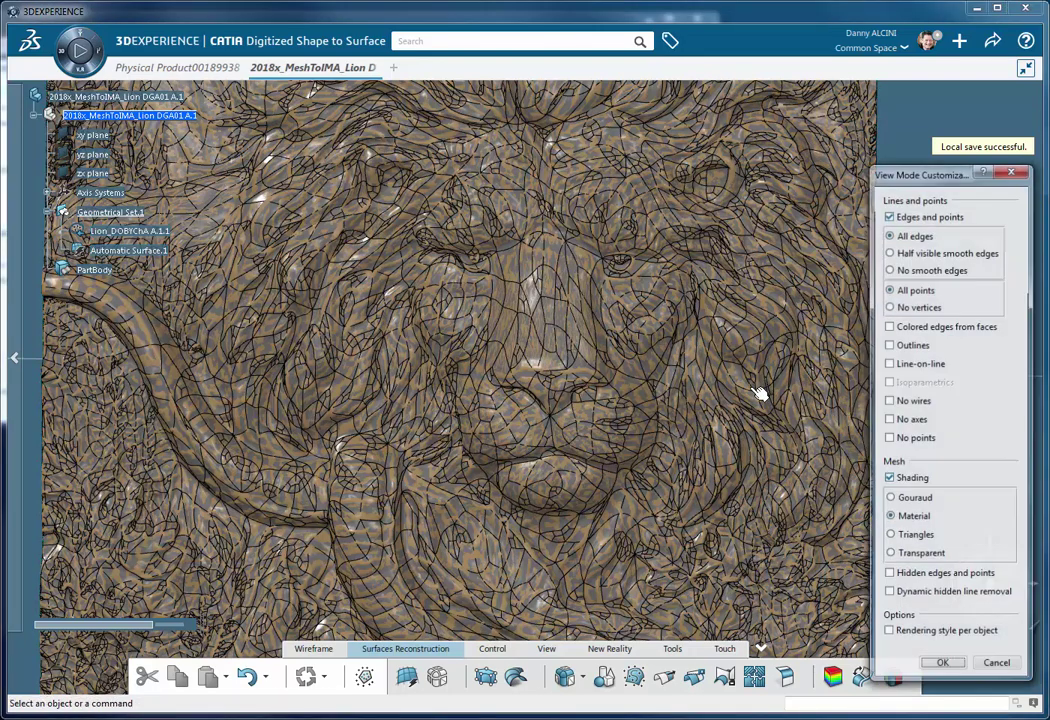
- Turn off Edges and points display in View Mode Customization
click(910, 217)
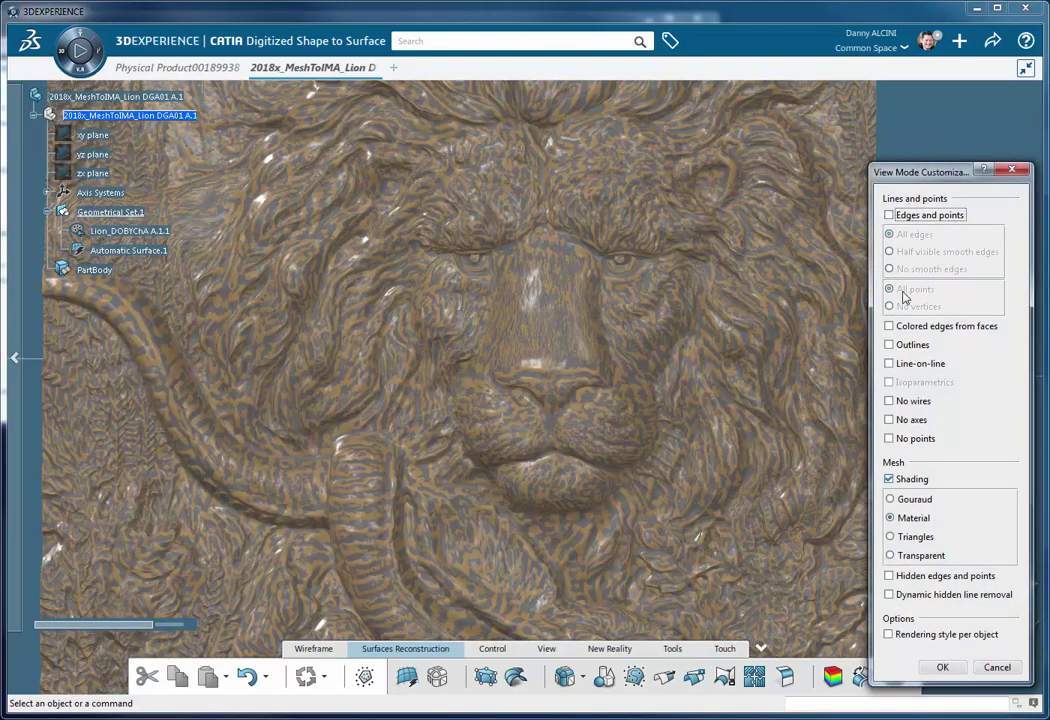
click(942, 665)
scroll(770, 574, up, 5)
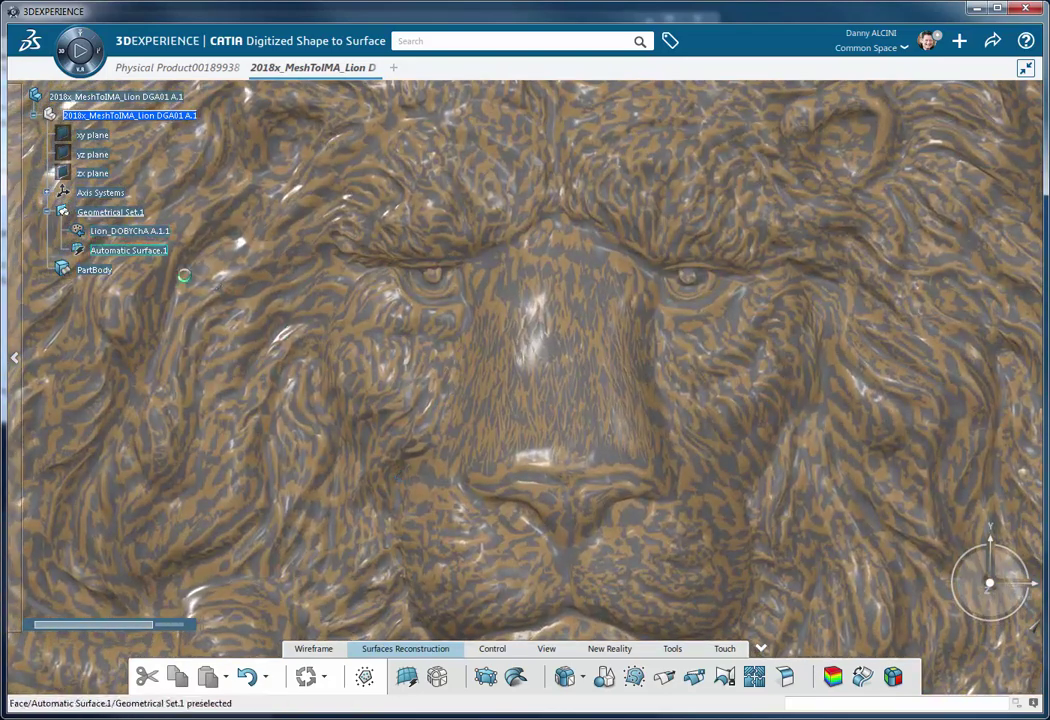
- Hide and re-show Automatic Surface.1, then hide the lion mesh
right_click(130, 256)
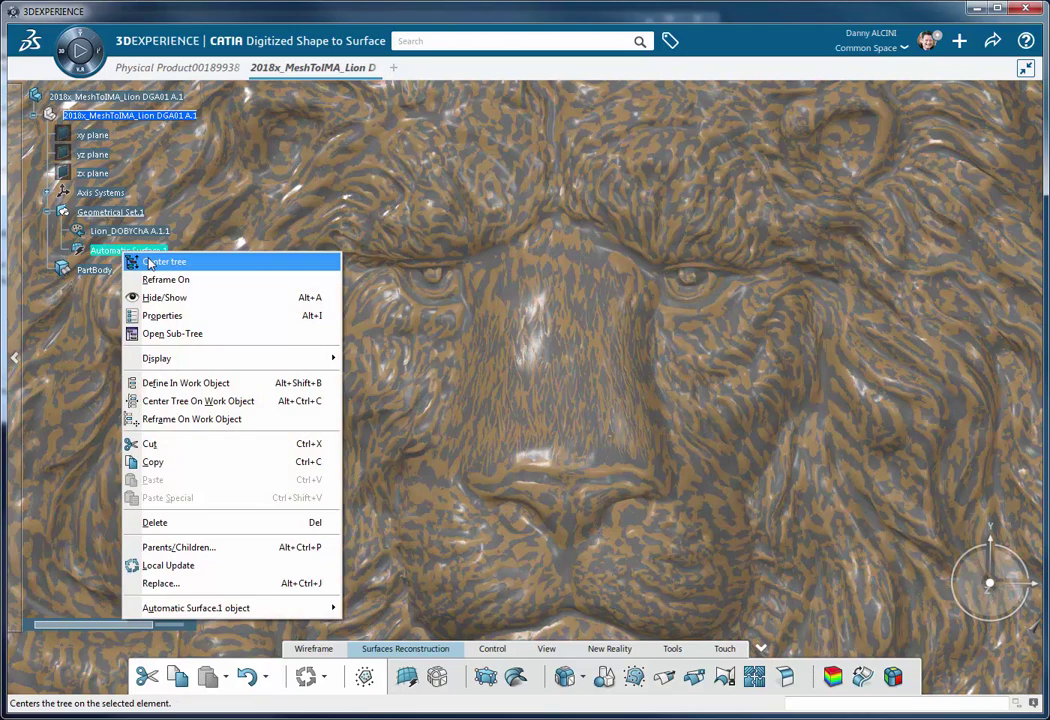
click(170, 292)
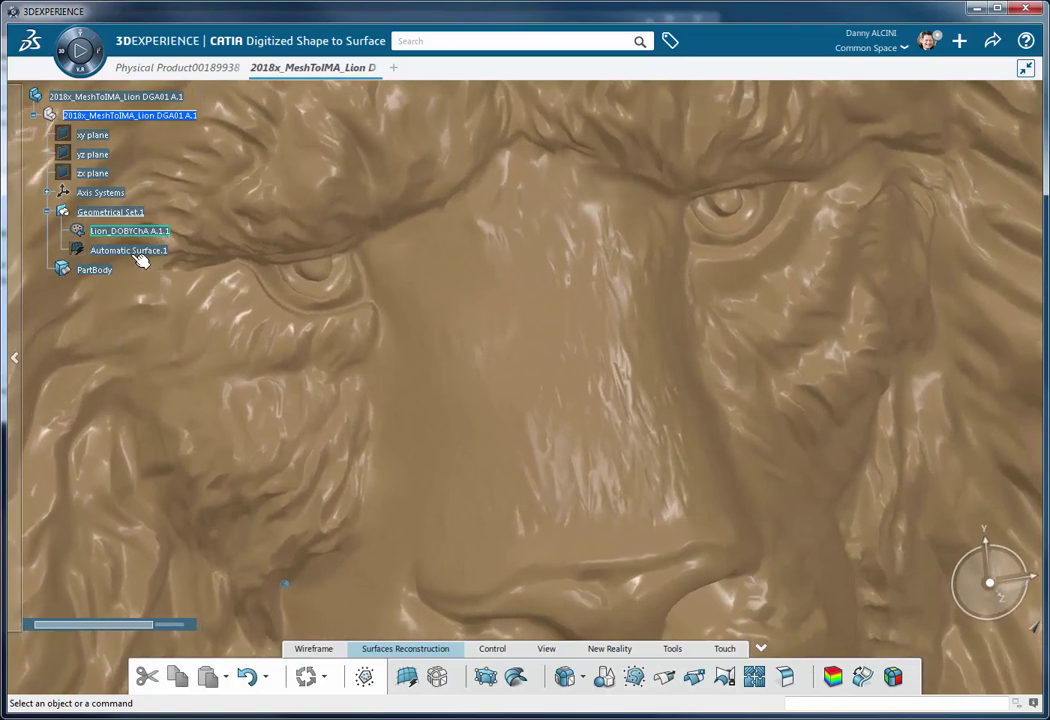
right_click(140, 258)
click(152, 299)
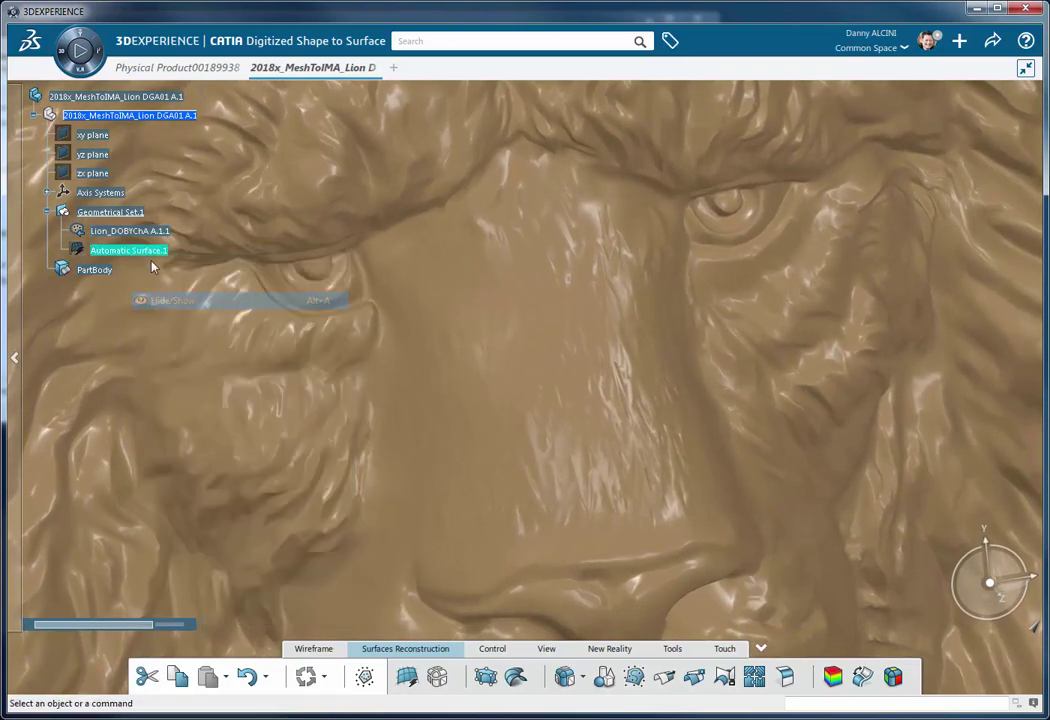
right_click(128, 231)
click(168, 277)
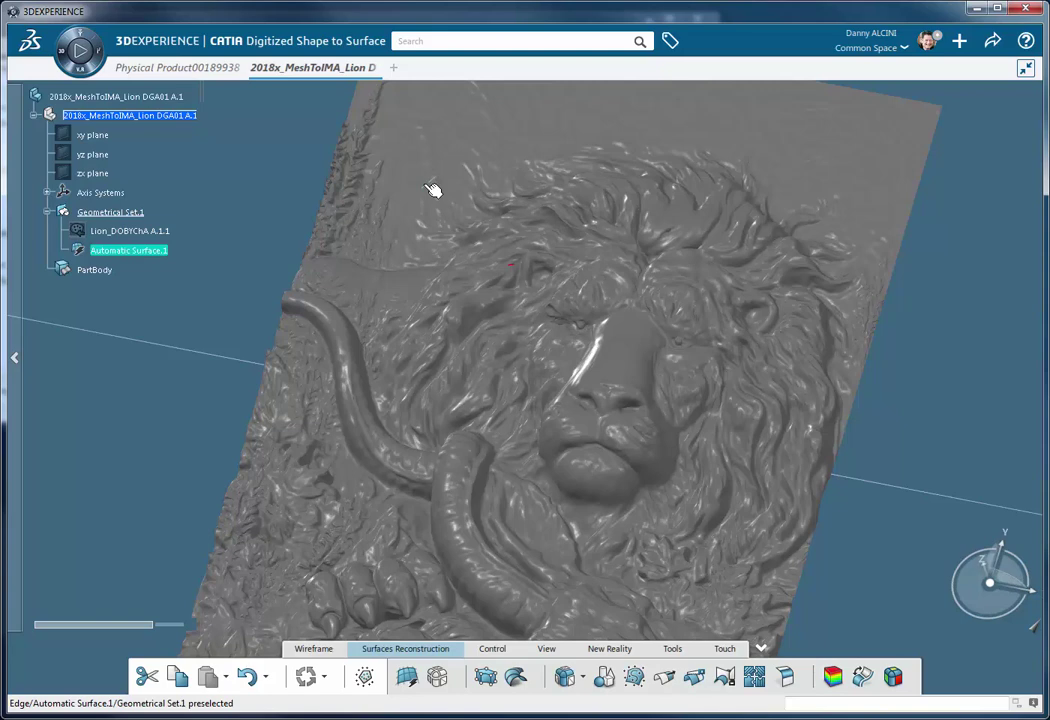
- Convert Automatic Surface.1 into Subdivision Surface.1 from its context menu
right_click(432, 190)
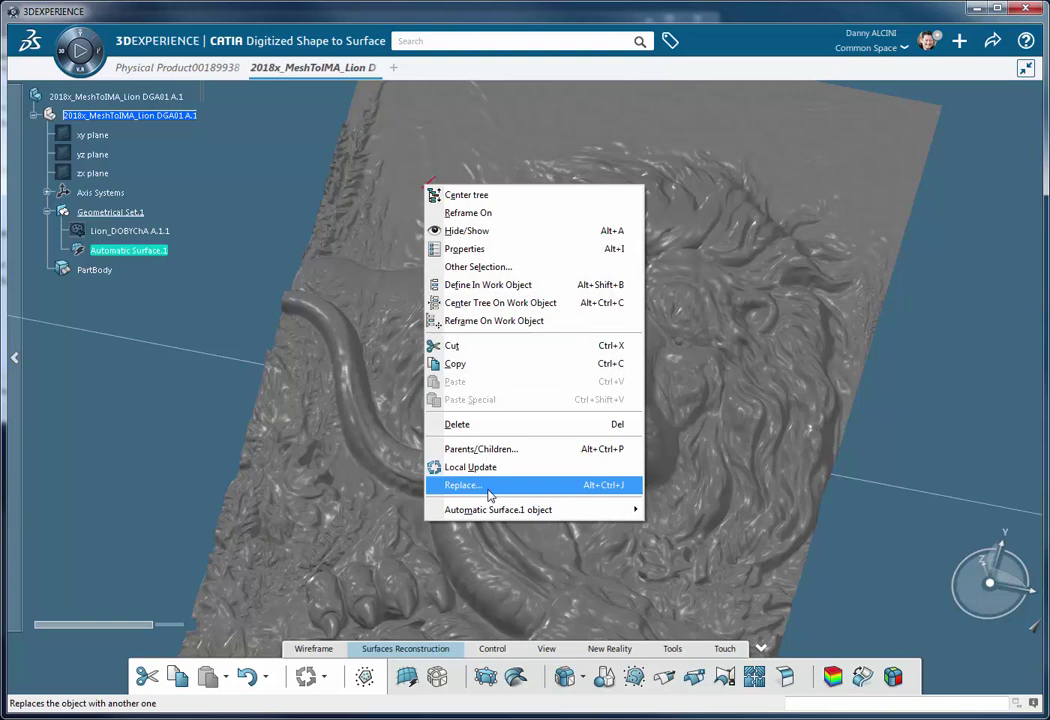
mouse_move(540, 509)
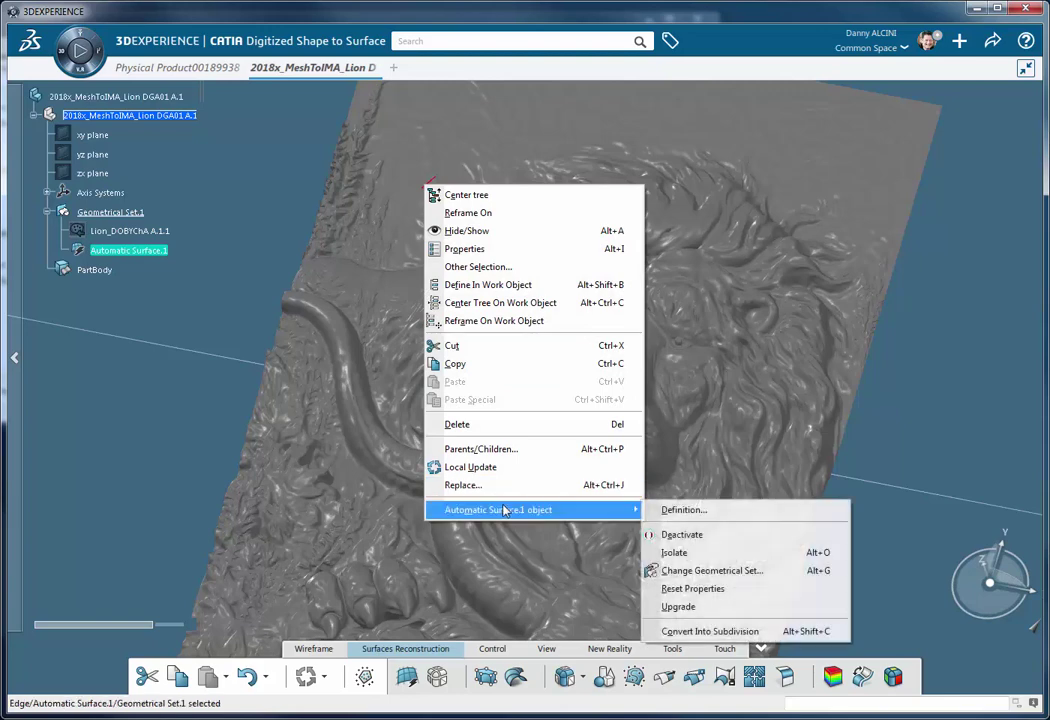
click(674, 632)
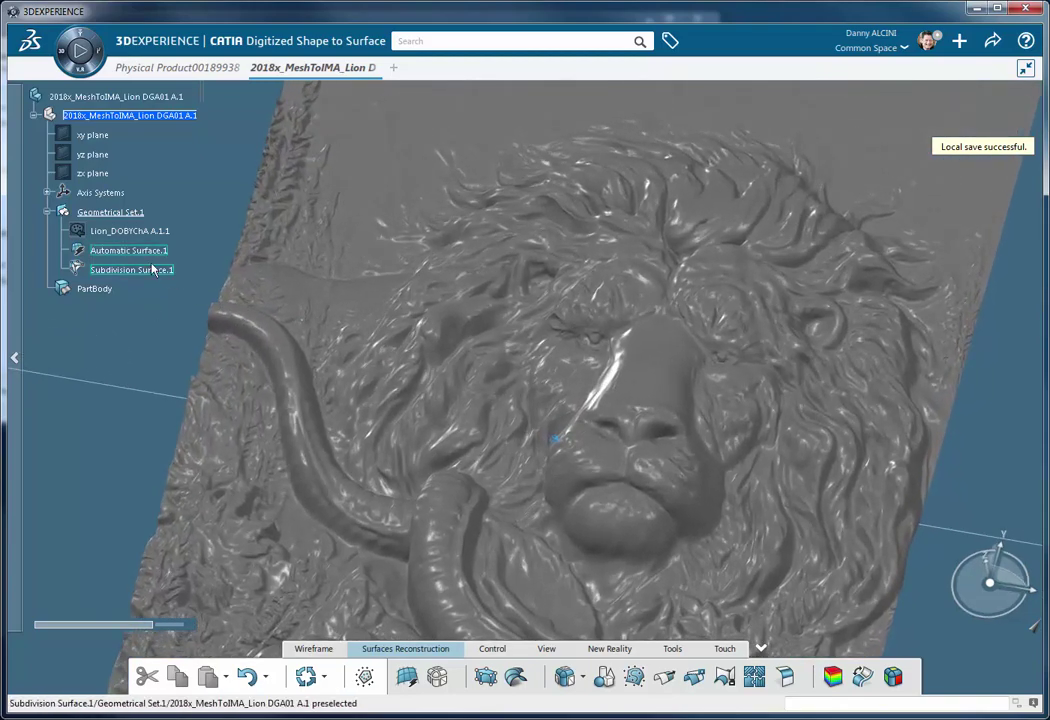
- Hide Automatic Surface.1 so only the subdivision surface remains
right_click(145, 256)
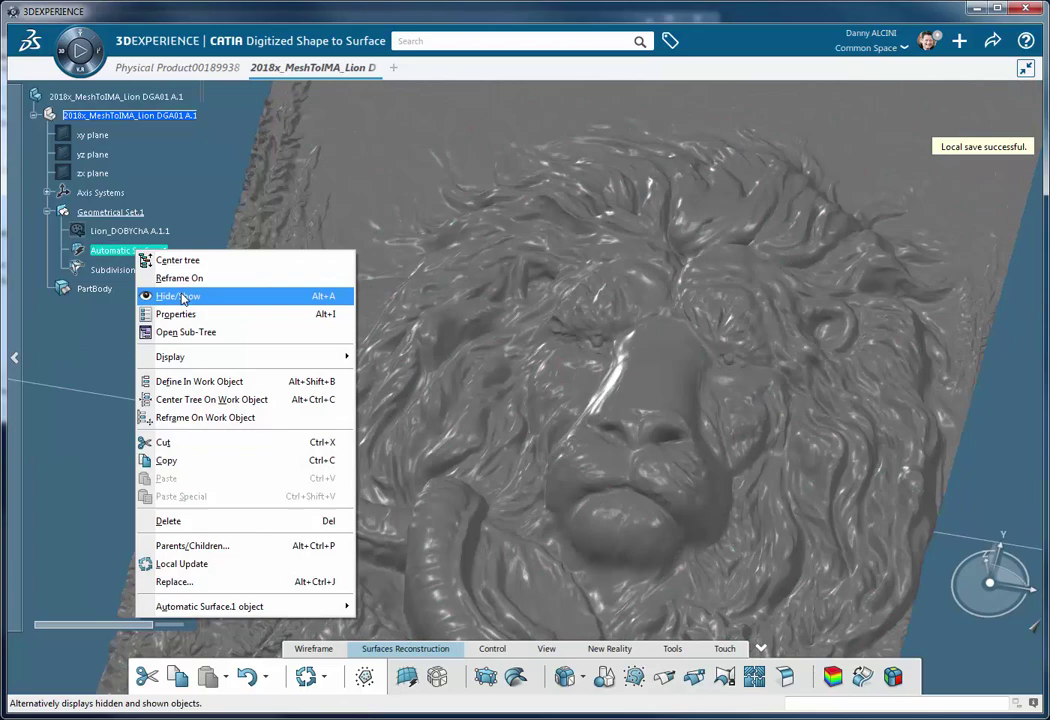
click(172, 296)
scroll(578, 405, up, 5)
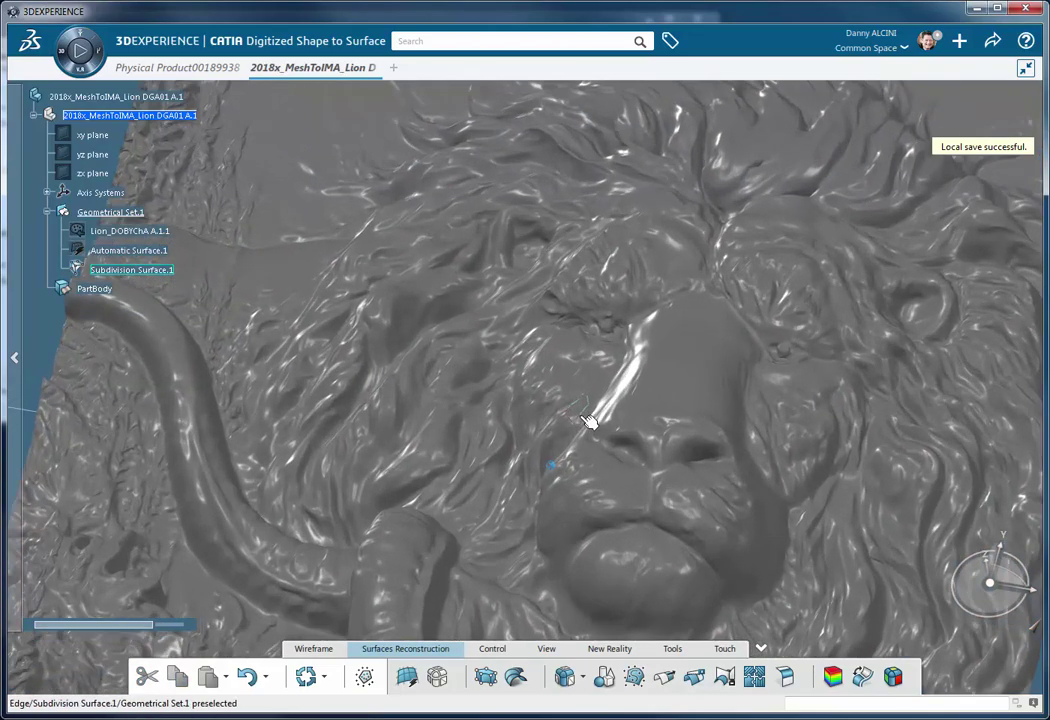
scroll(592, 424, up, 5)
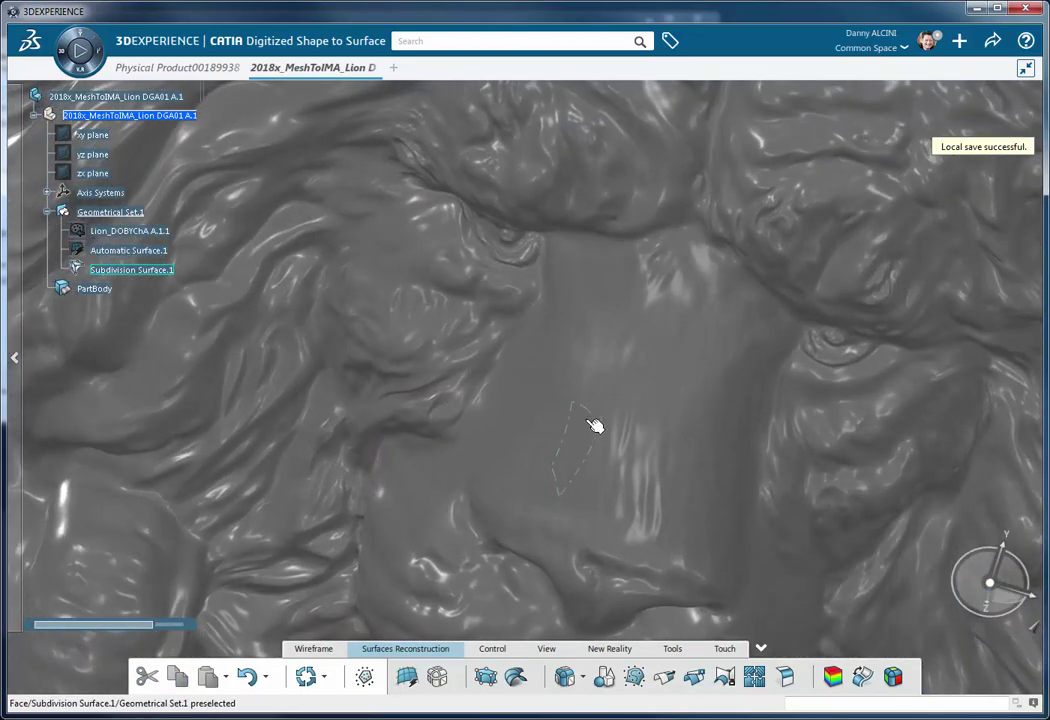
scroll(597, 429, up, 5)
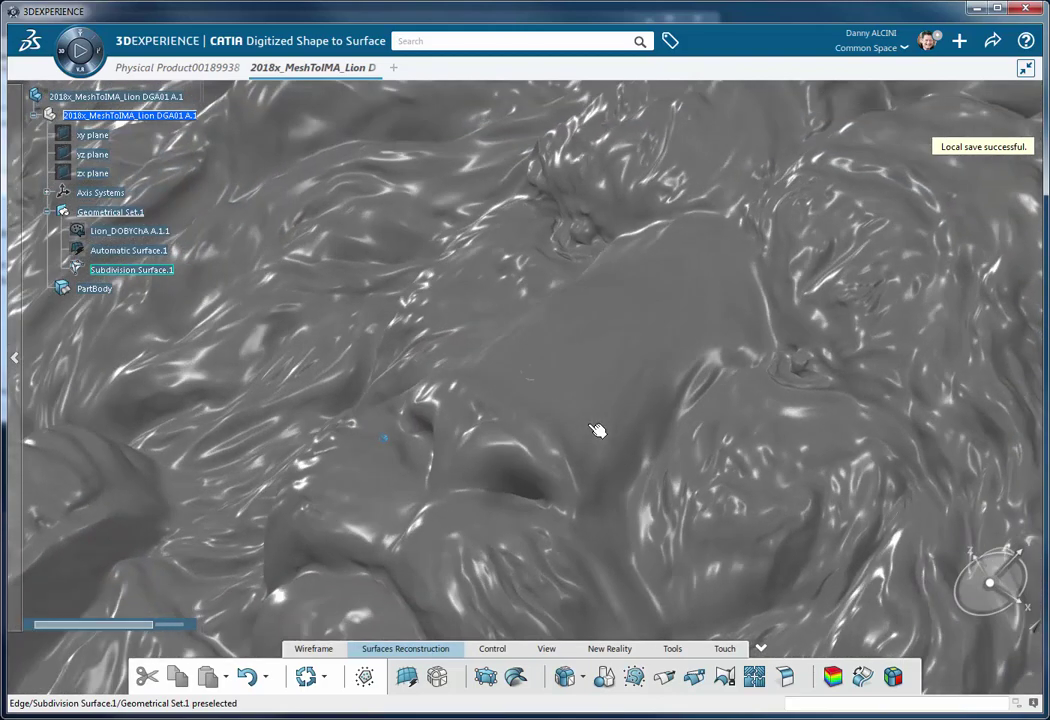
scroll(597, 430, down, 5)
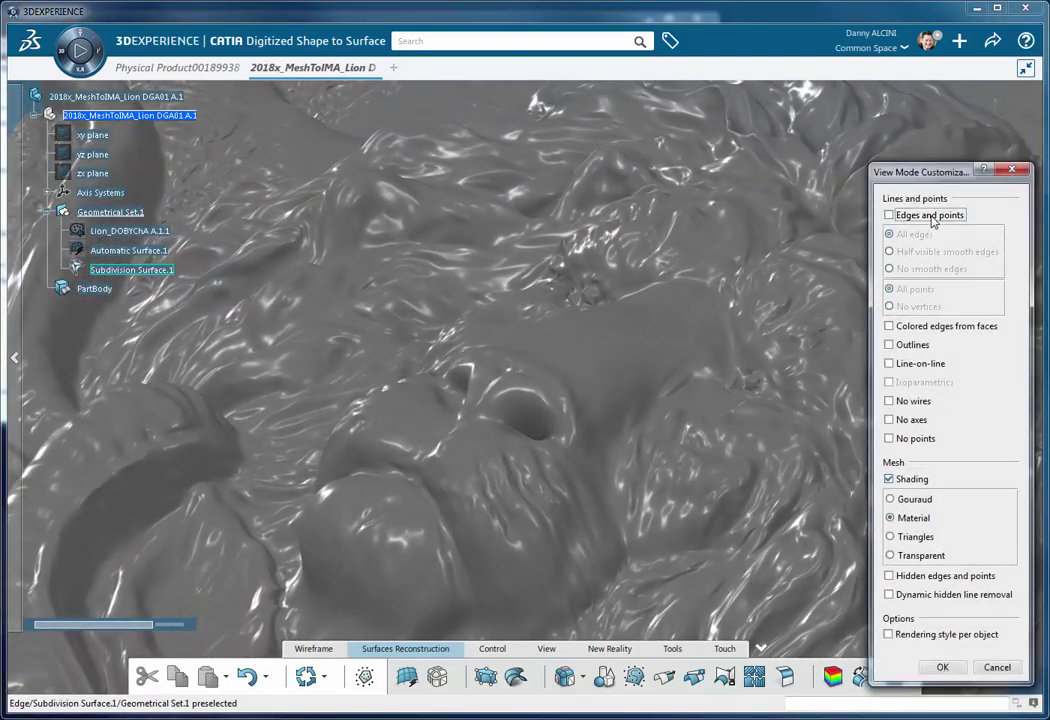
- Briefly show edges and points on the frontal lion, turn them off, and open roles and apps
click(889, 215)
click(940, 668)
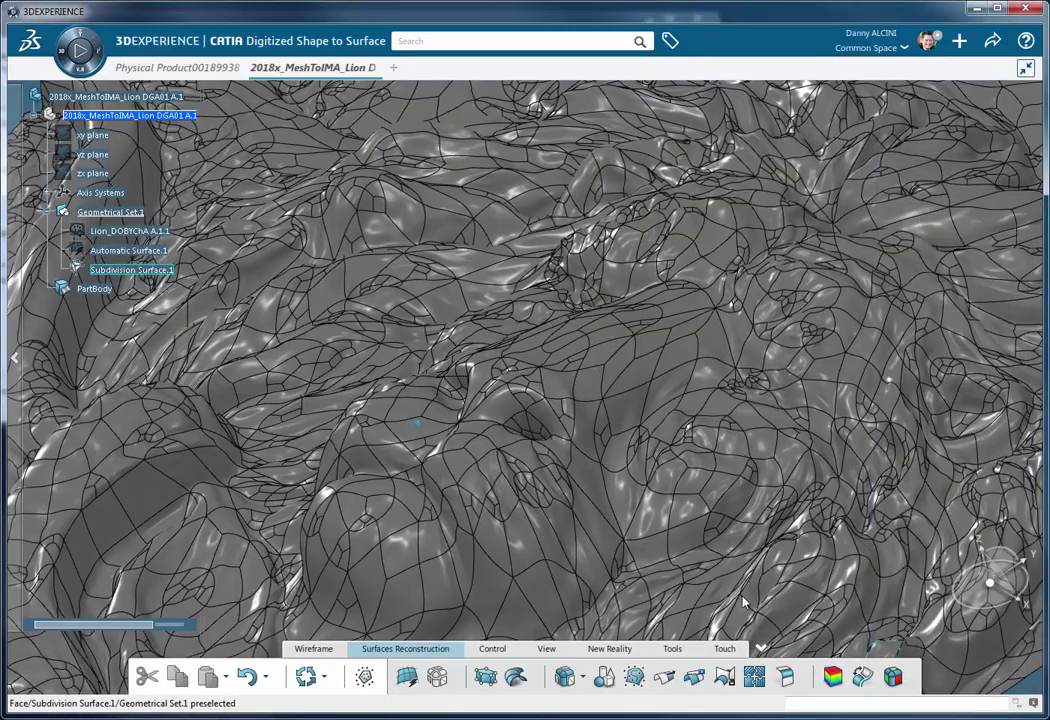
middle_drag(716, 585, 776, 509)
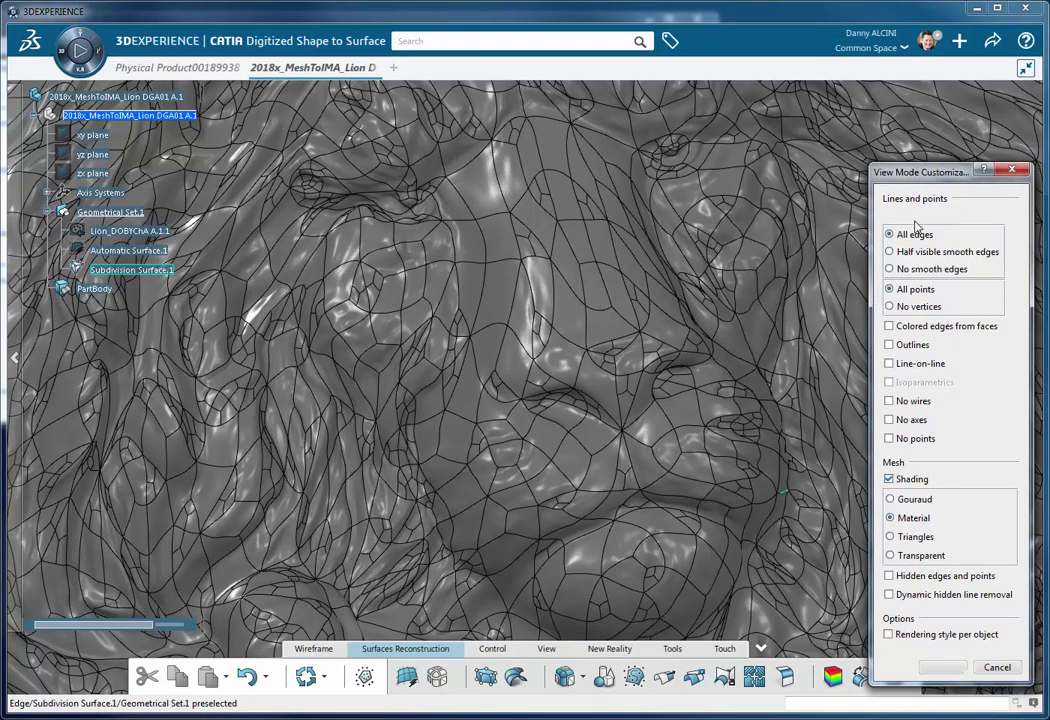
click(912, 216)
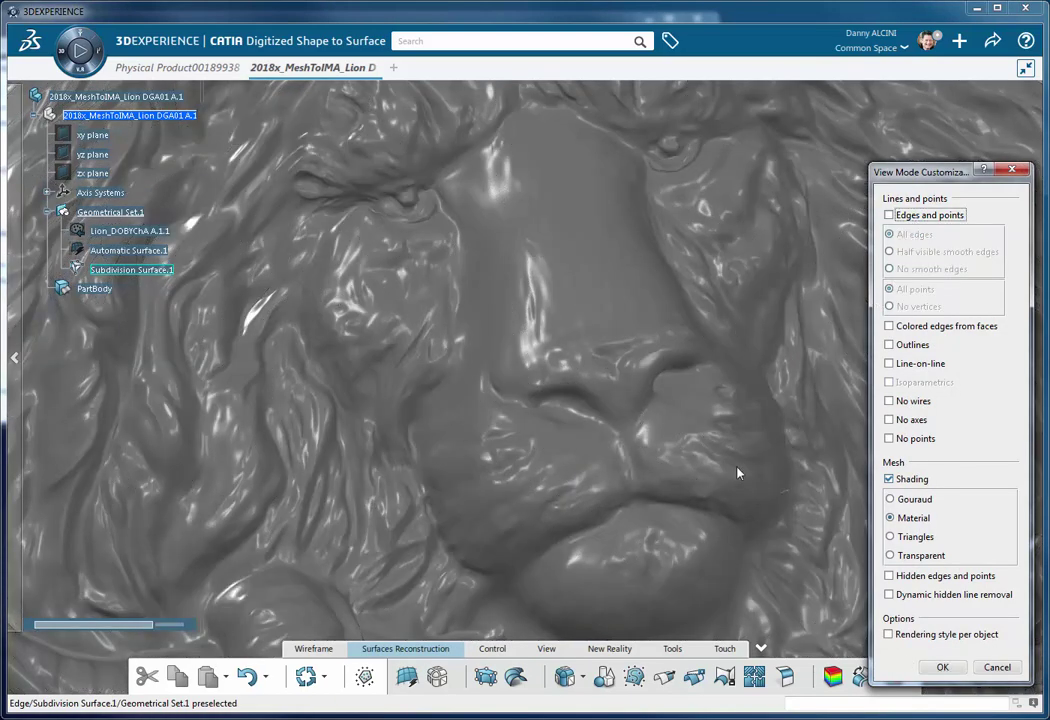
click(940, 667)
middle_drag(872, 557, 872, 557)
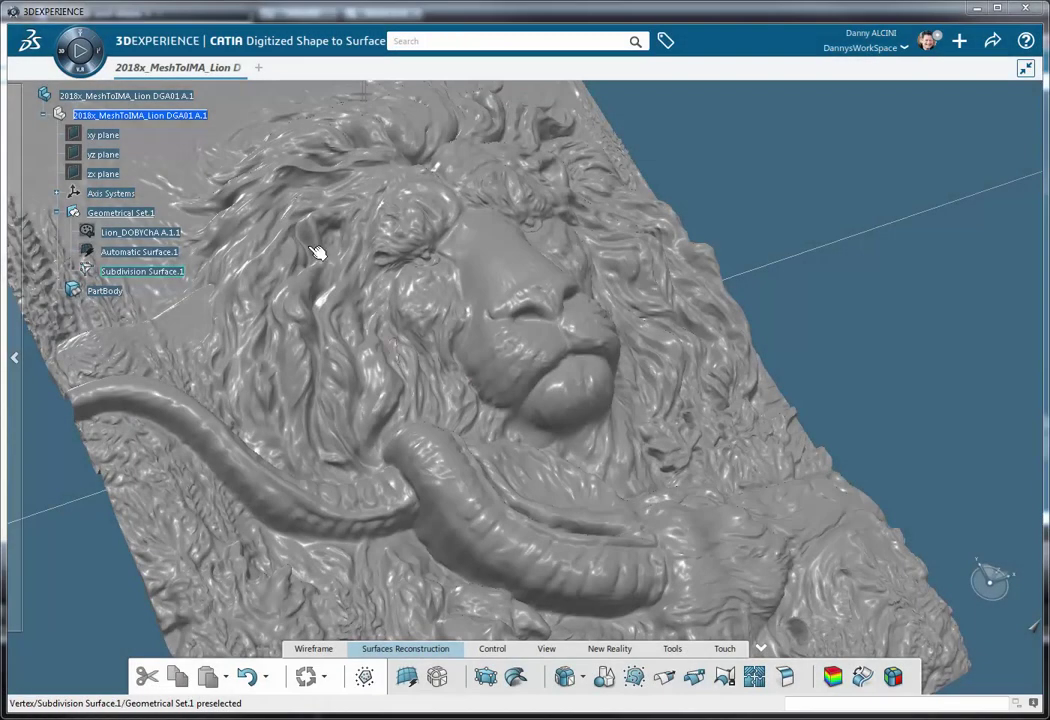
click(58, 56)
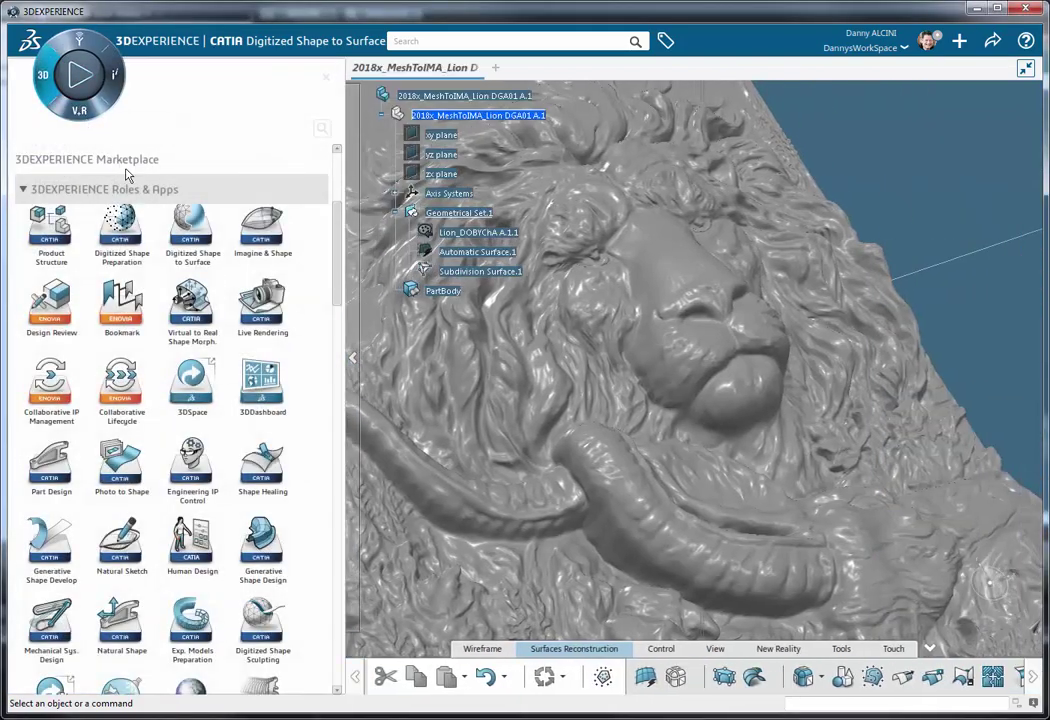
- Switch to Imagine & Shape and start editing the lion subdivision surface
click(273, 250)
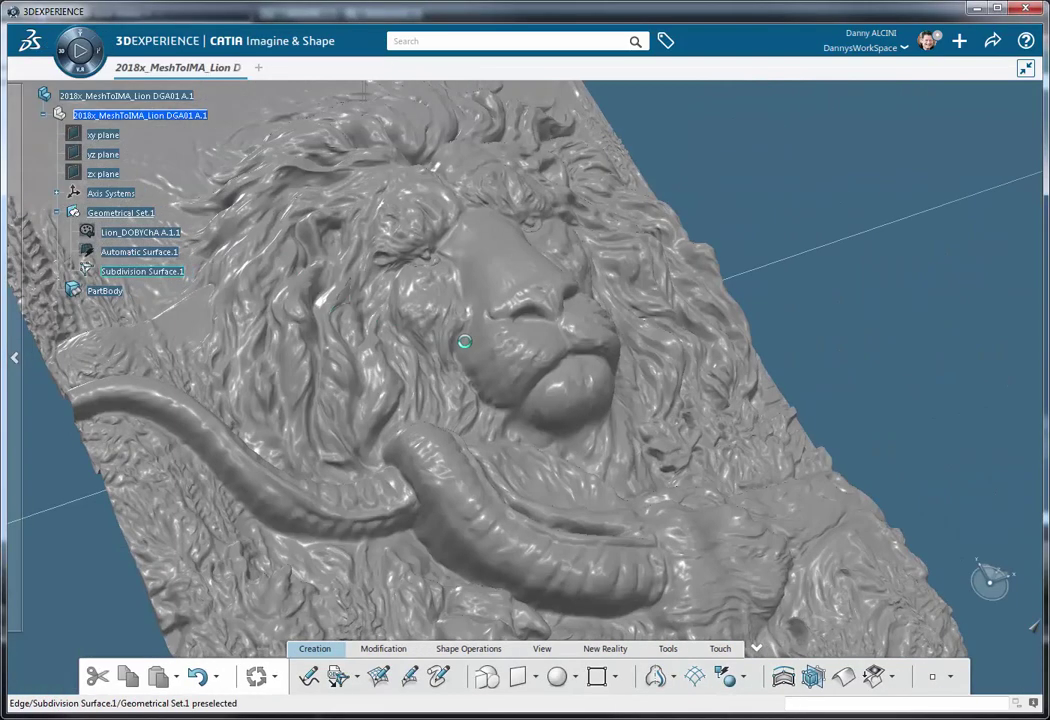
double_click(552, 370)
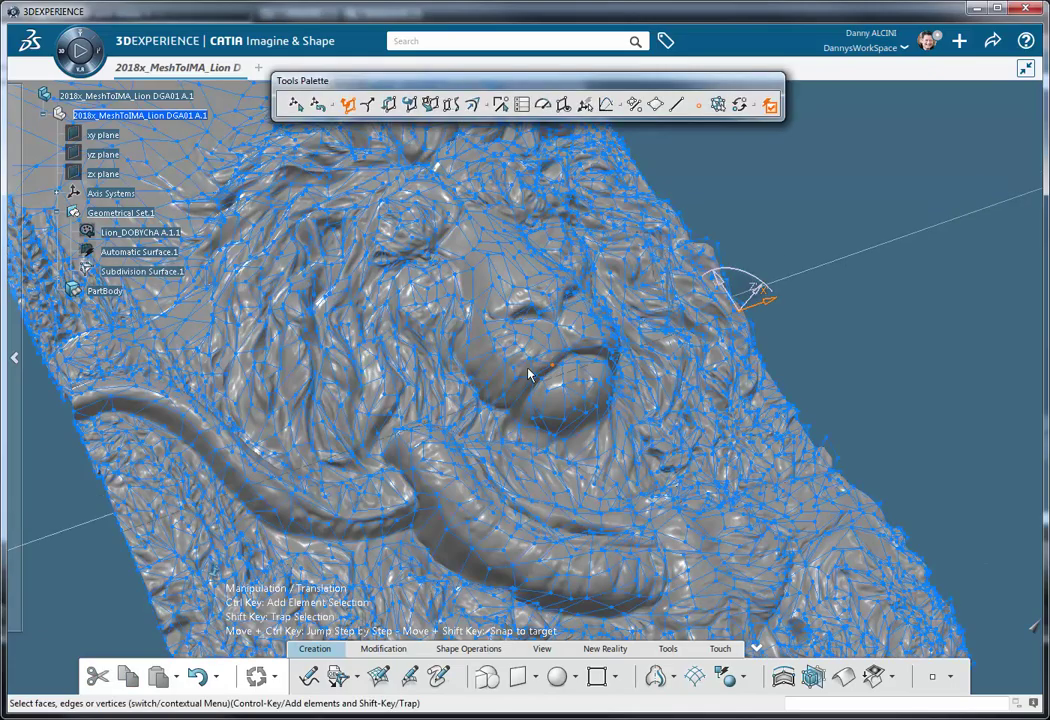
middle_drag(528, 347, 910, 567)
middle_drag(755, 504, 760, 420)
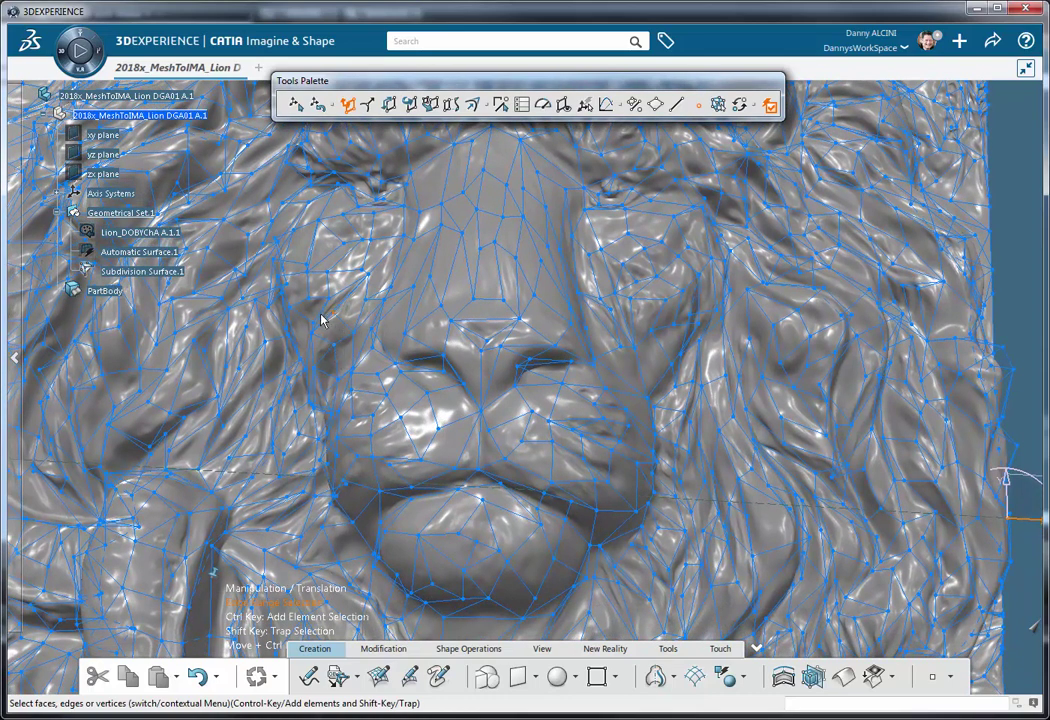
- Select the muzzle control points and pull them outward 5.360 mm
drag(322, 320, 681, 624)
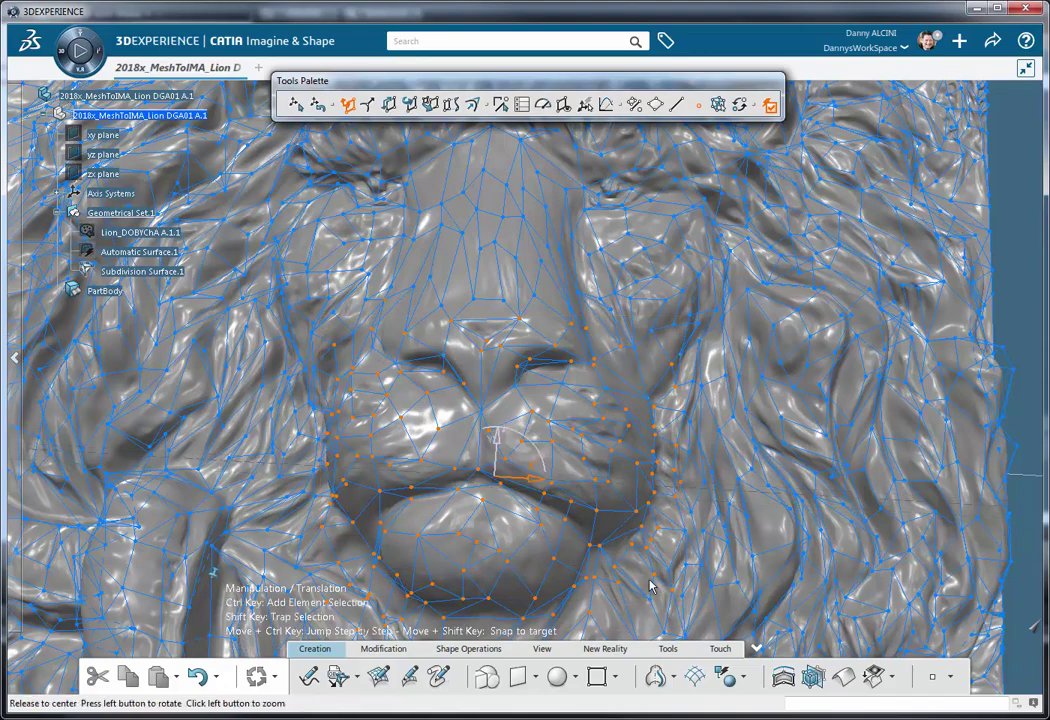
middle_drag(652, 581, 800, 437)
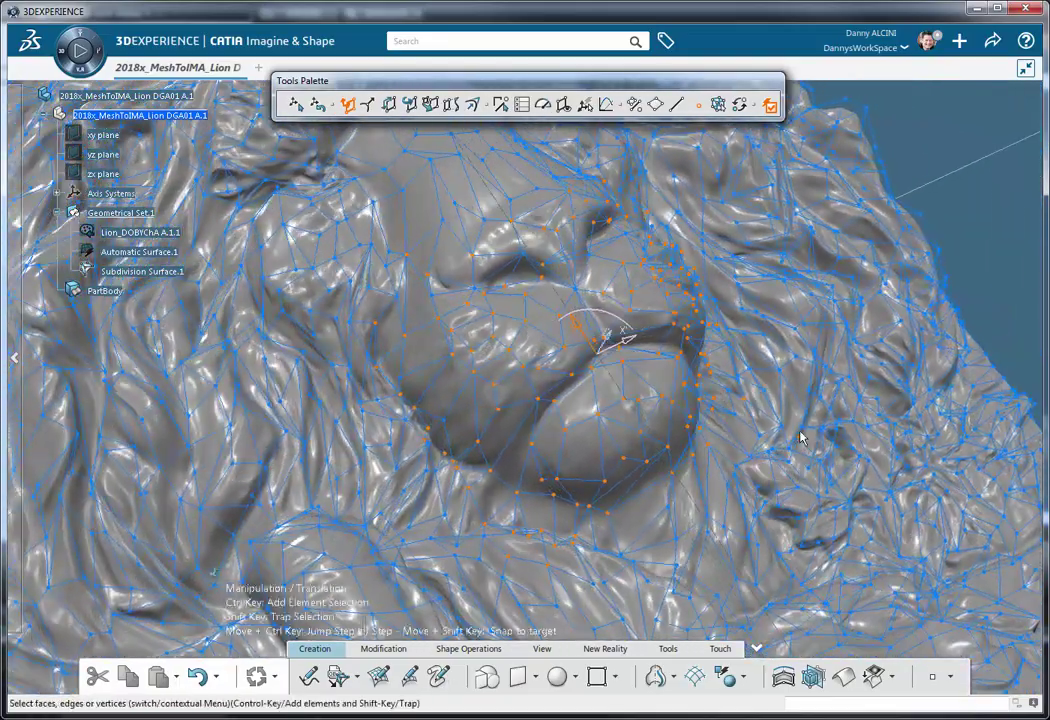
middle_drag(725, 485, 797, 223)
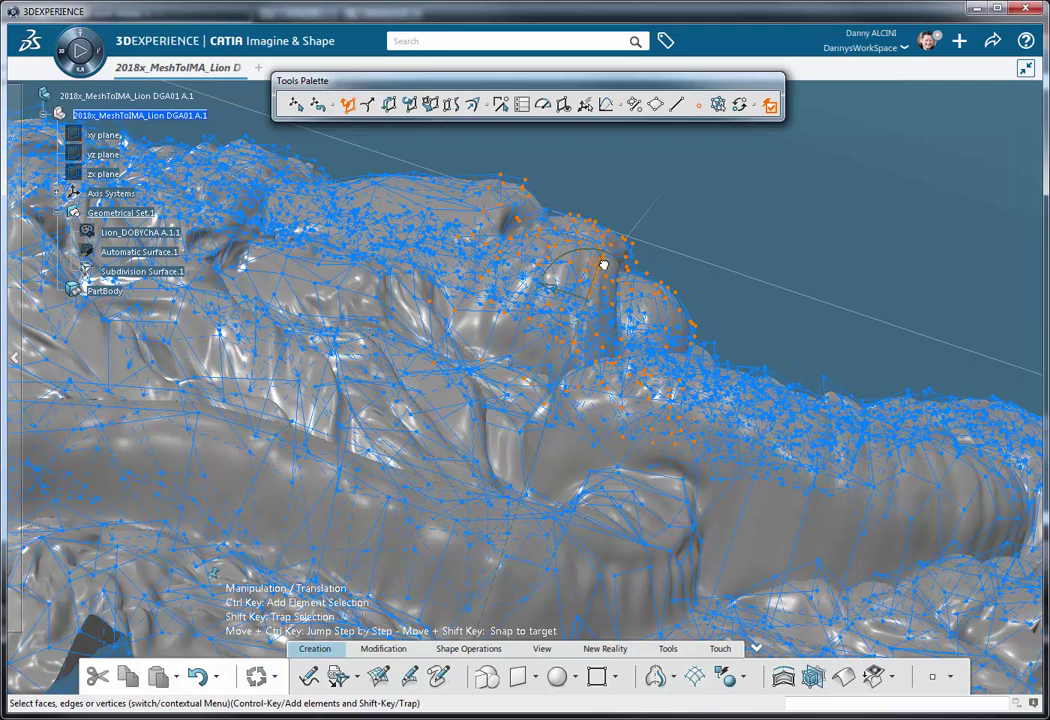
drag(607, 261, 628, 272)
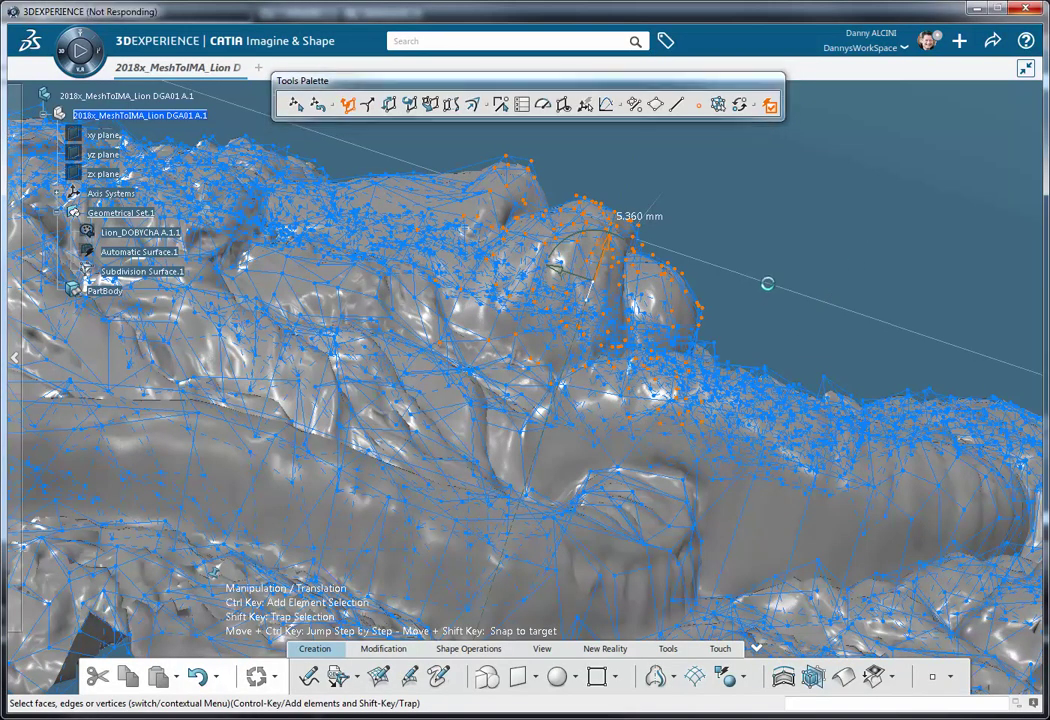
middle_drag(766, 281, 521, 498)
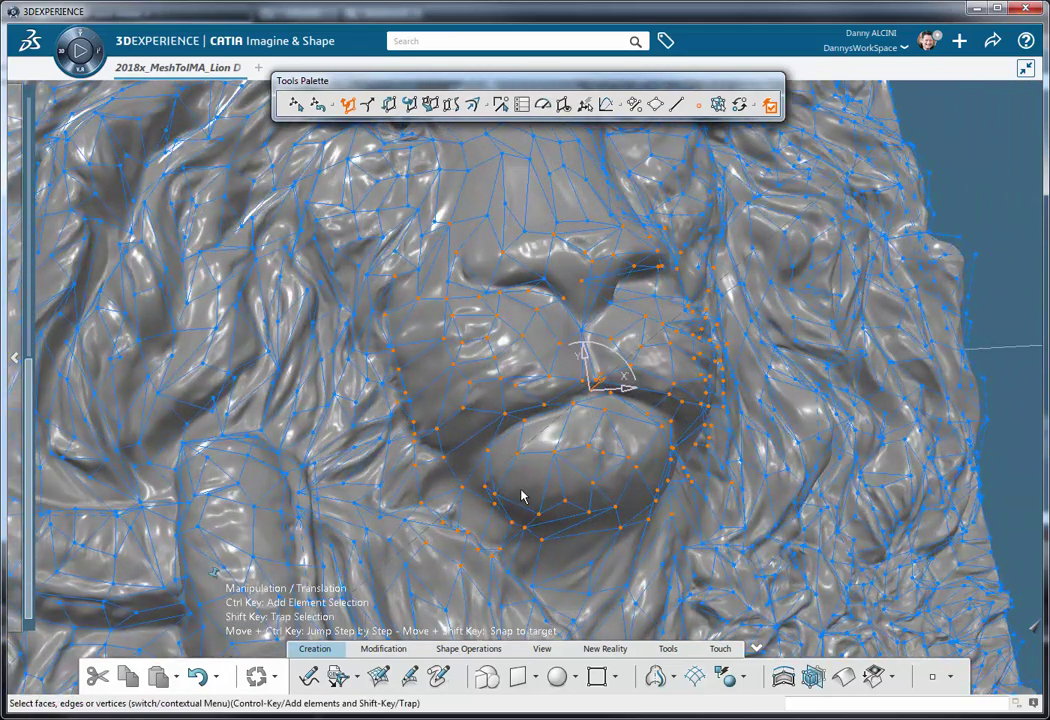
- Exit subdivision editing, undo twice to remove the mouth pull, then redo it
key(Escape)
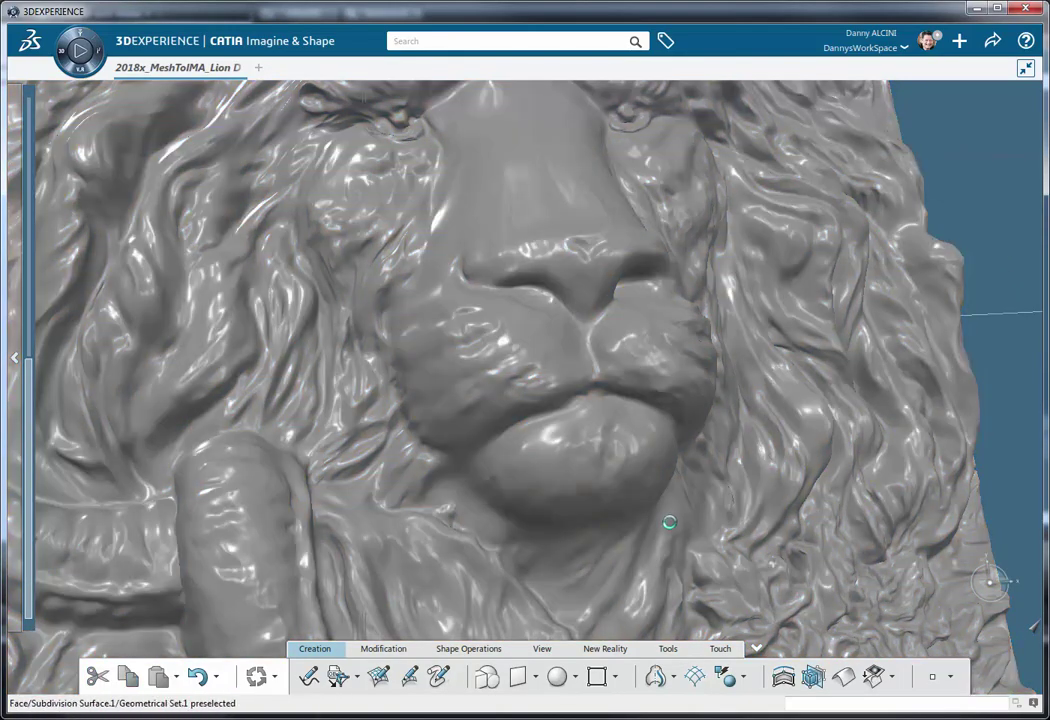
middle_drag(668, 520, 654, 150)
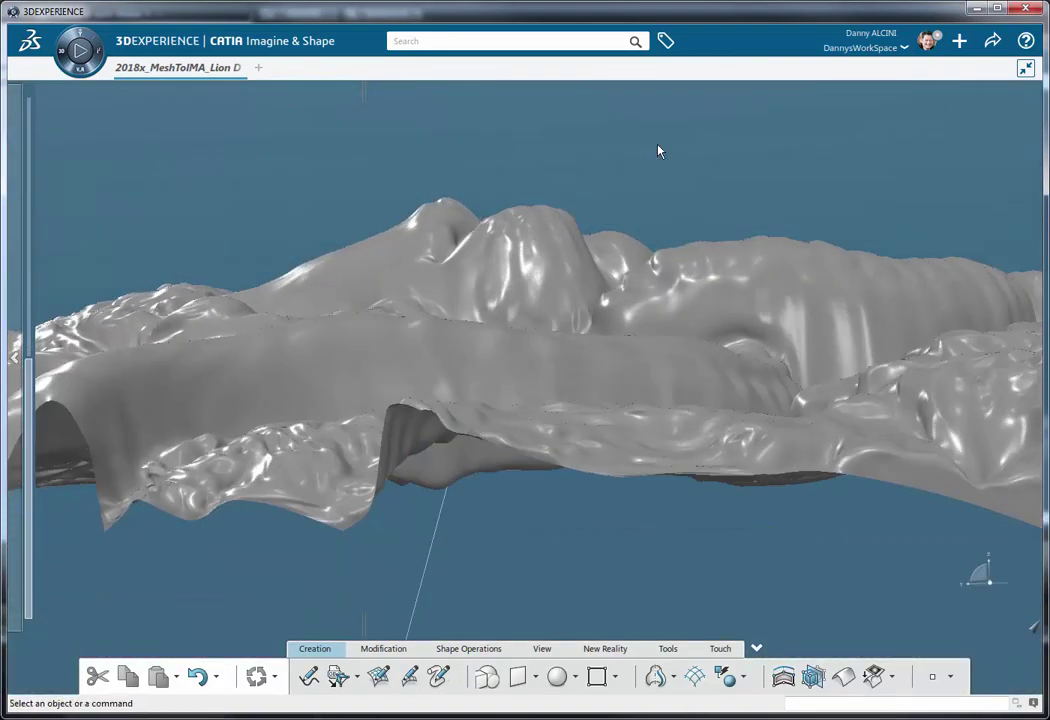
click(215, 678)
click(205, 591)
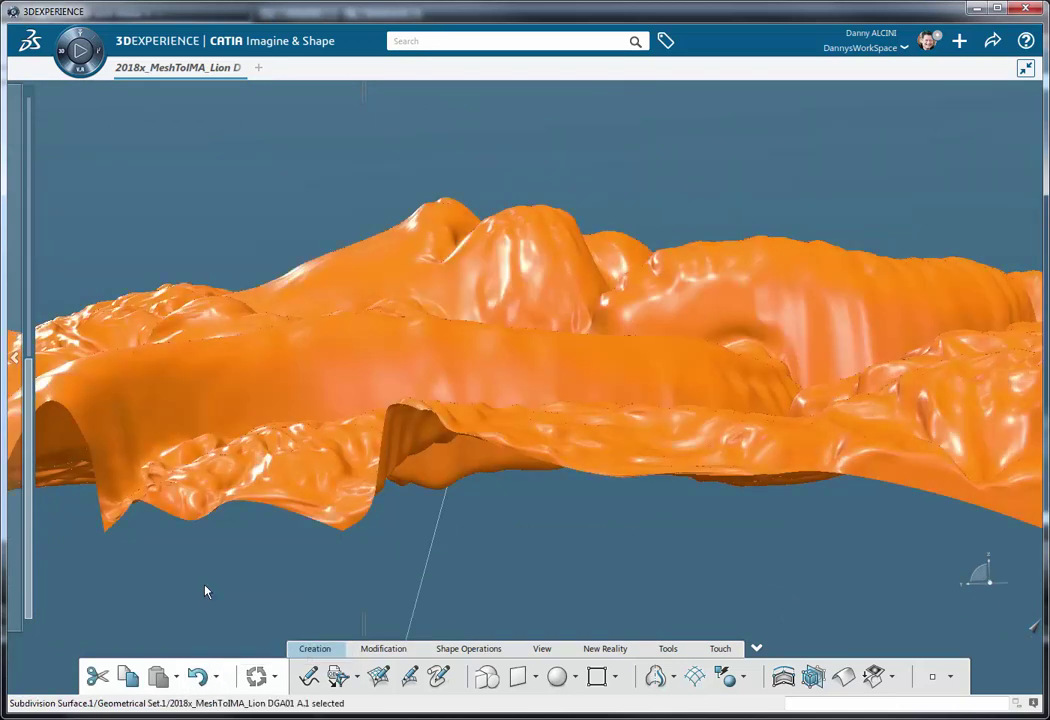
click(199, 678)
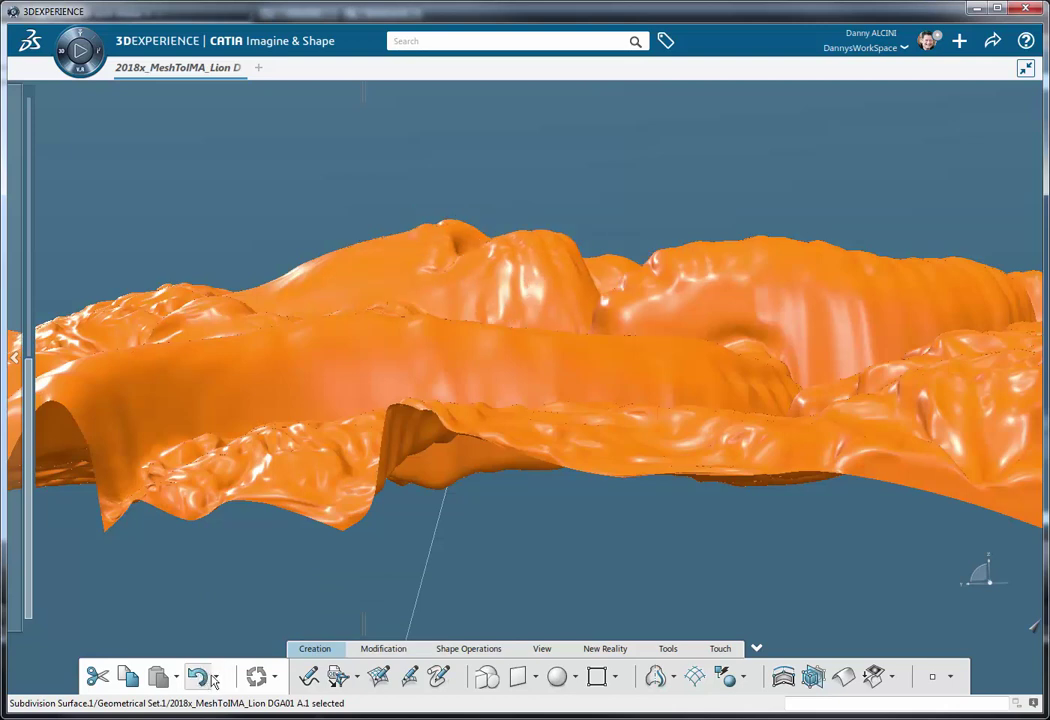
click(213, 679)
click(229, 646)
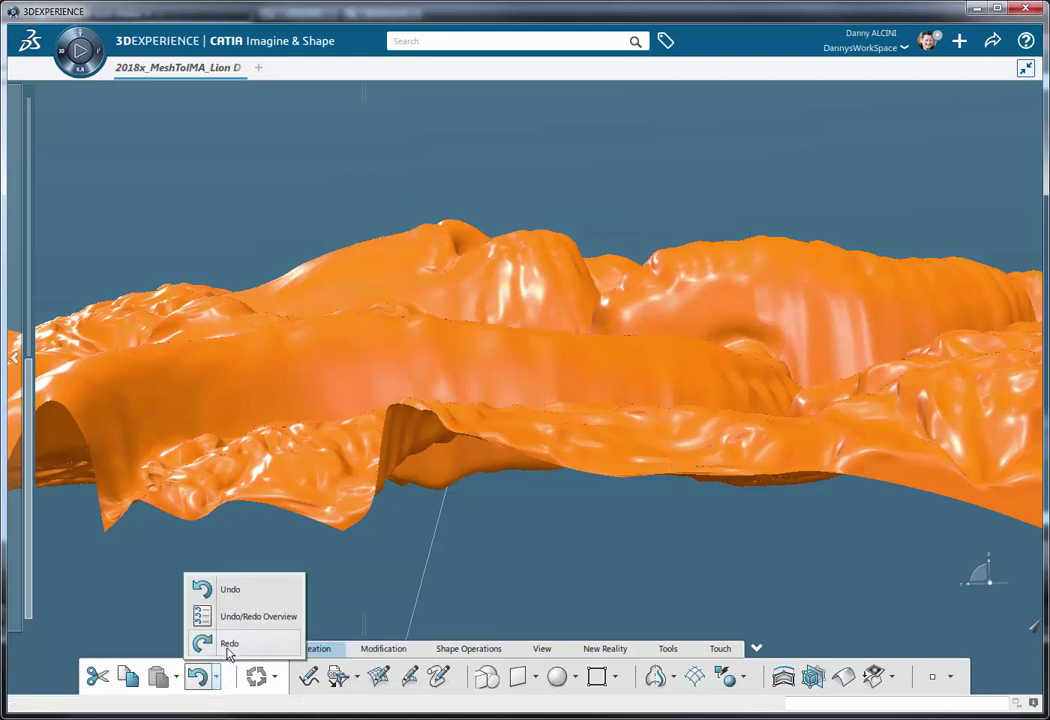